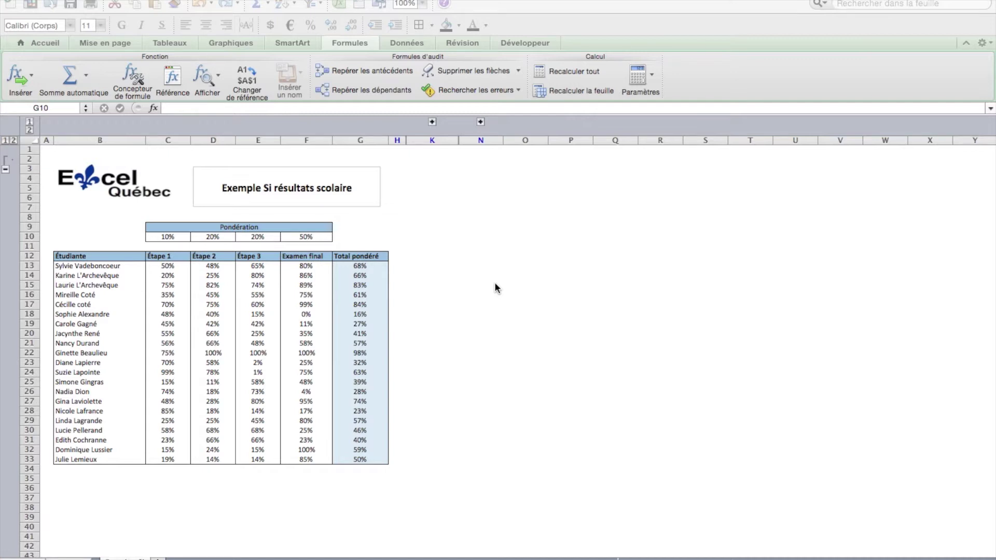
# Expand the collapsed columns ending before K and start an SI formula in I13 with the logical test G13>I10.
pyautogui.click(432, 122)
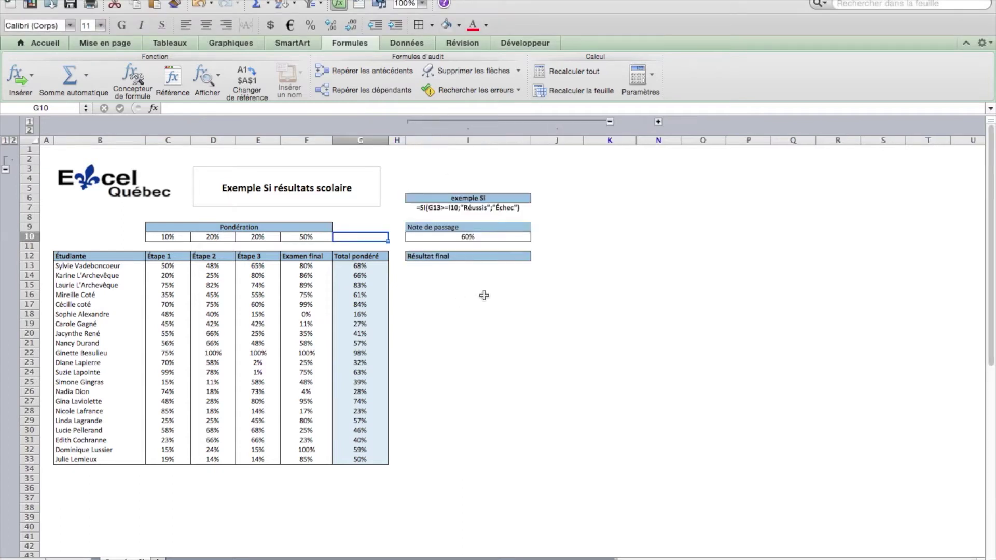
pyautogui.click(454, 272)
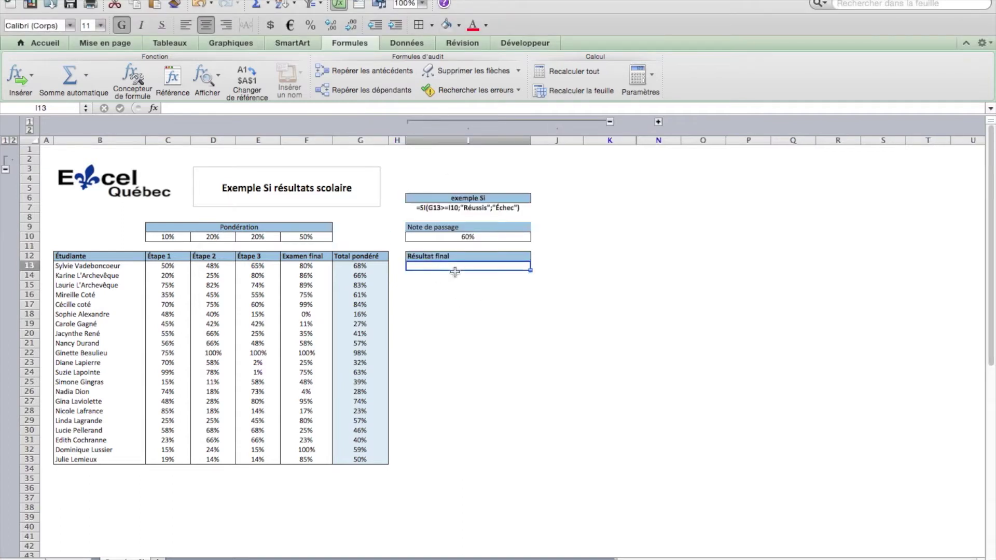
pyautogui.write('=')
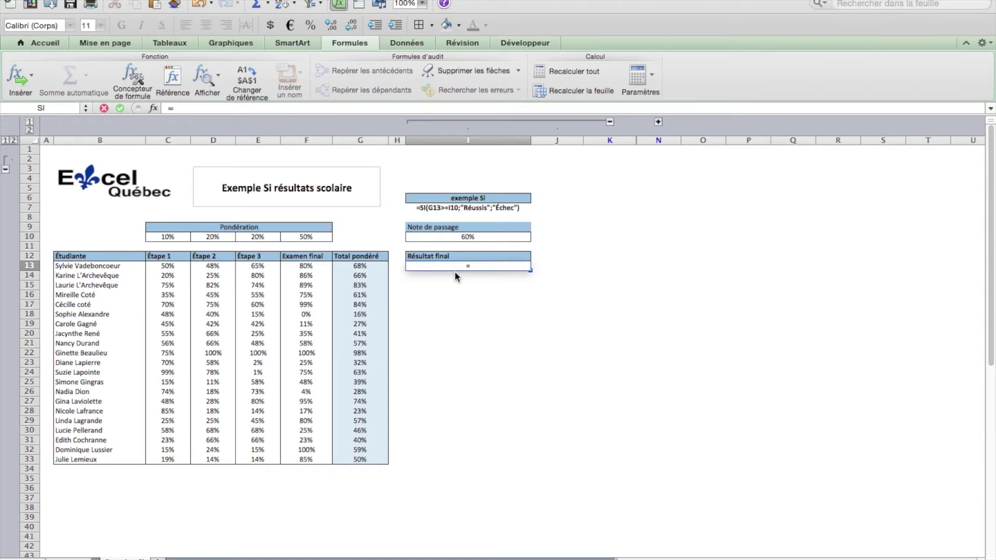
pyautogui.write('si')
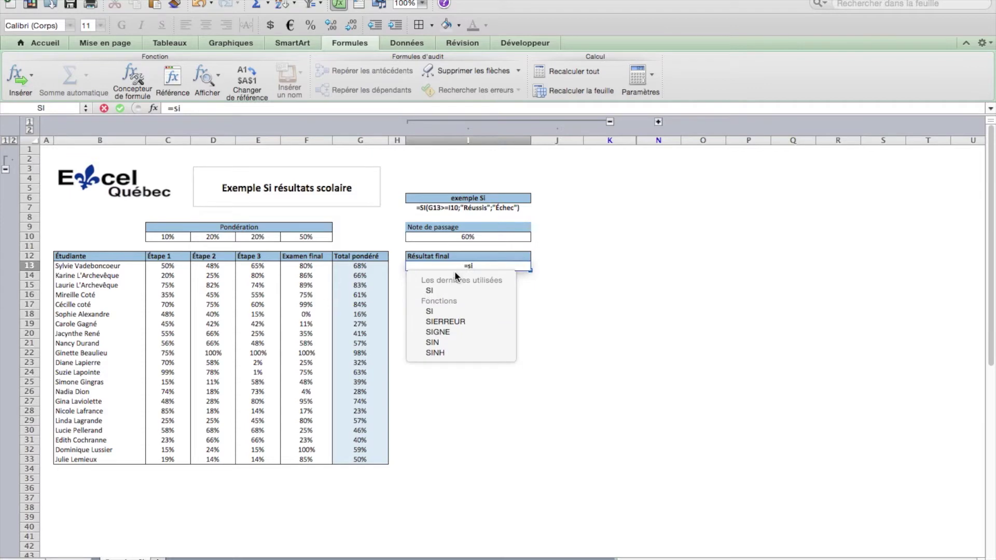
pyautogui.write('(')
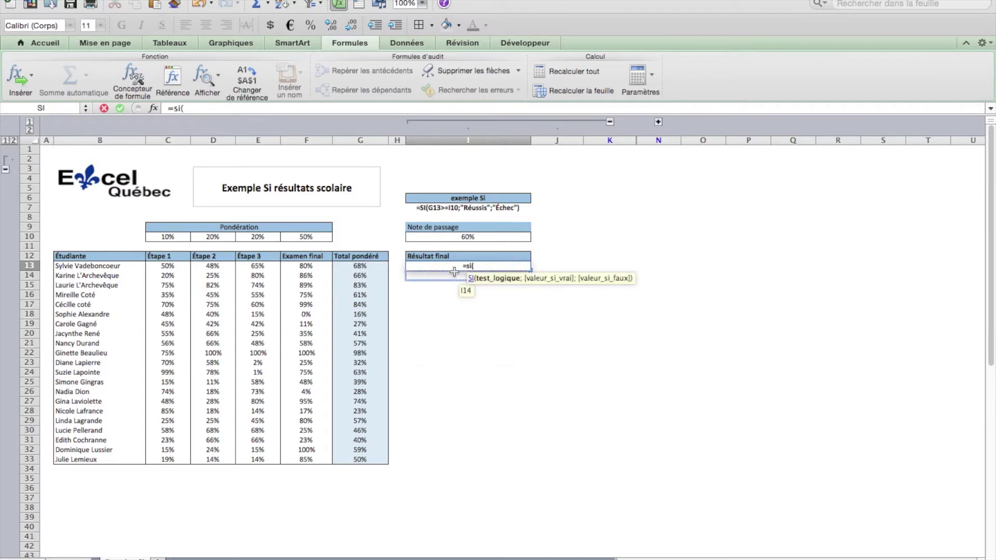
pyautogui.click(371, 268)
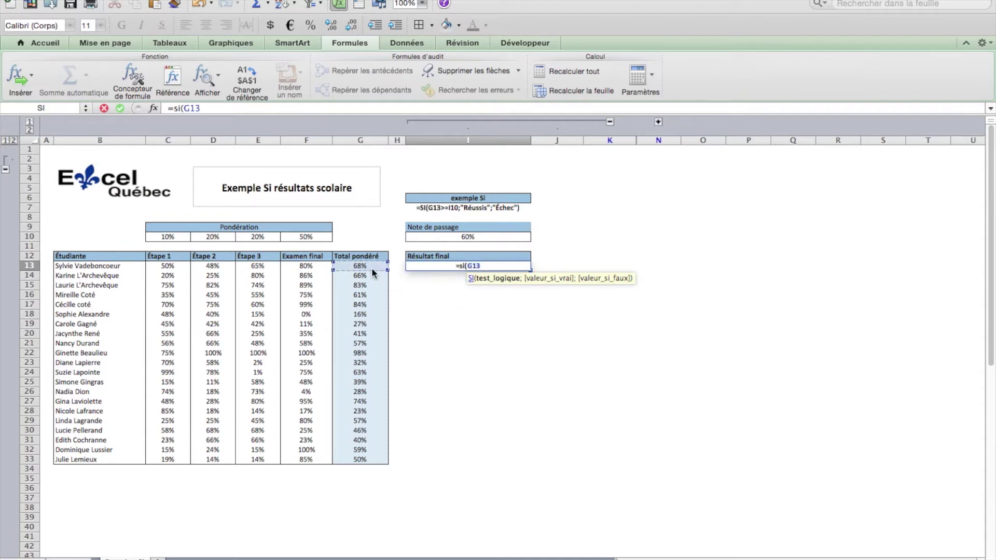
pyautogui.write('>')
pyautogui.click(472, 237)
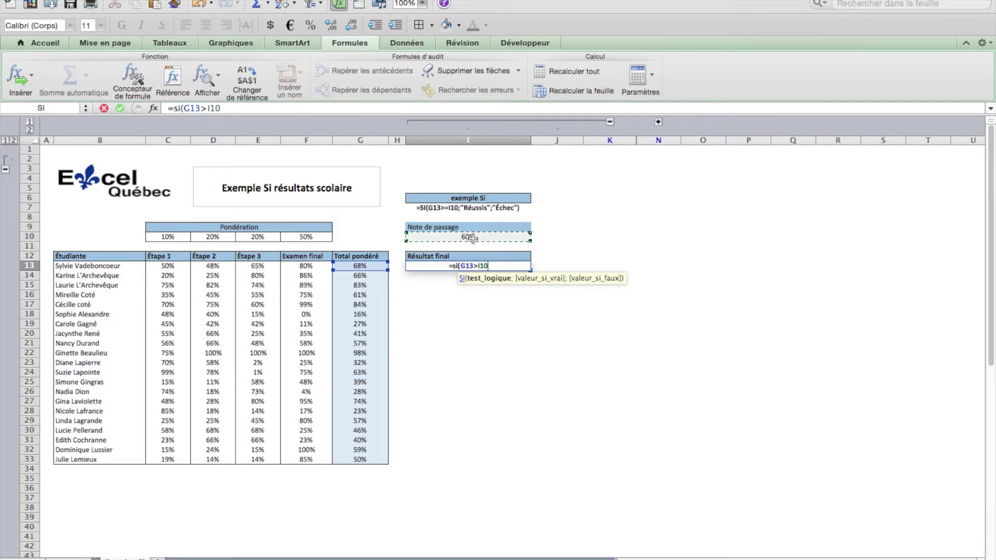
# Make the I10 reference in the I13 formula absolute, as $I$10.
pyautogui.click(217, 109)
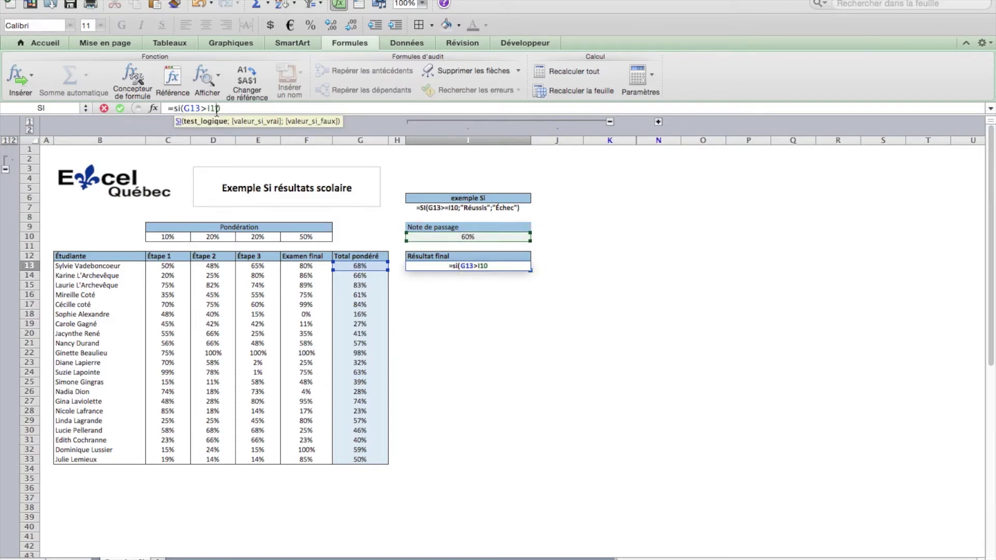
pyautogui.click(249, 84)
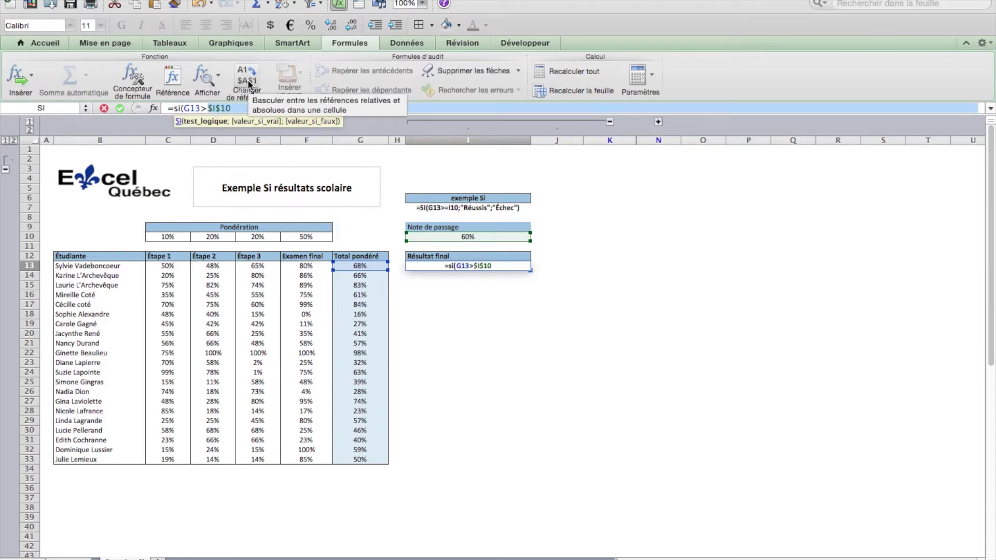
pyautogui.click(238, 107)
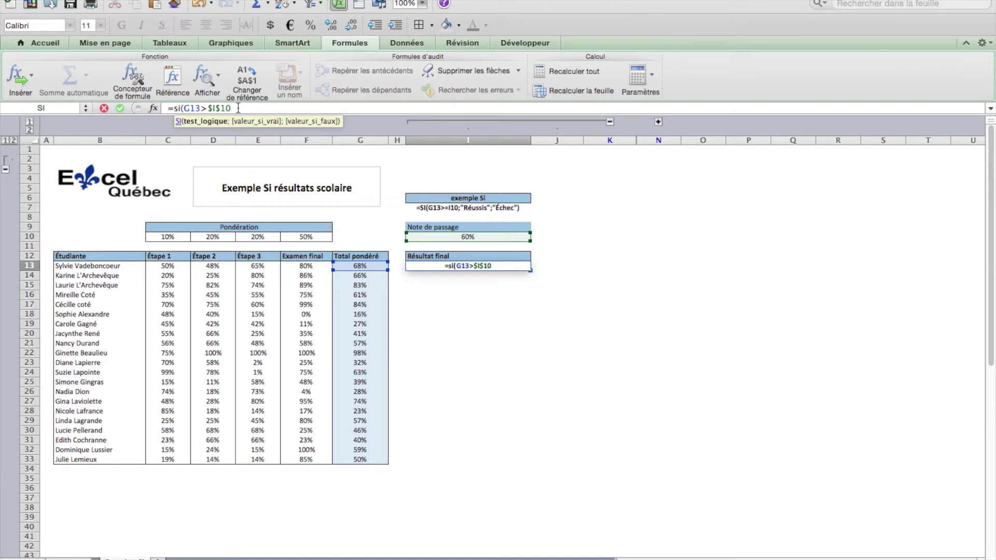
# Complete the SI formula in I13 with "Bravo" as the value if true and "Echec" as the value if false.
pyautogui.write(';')
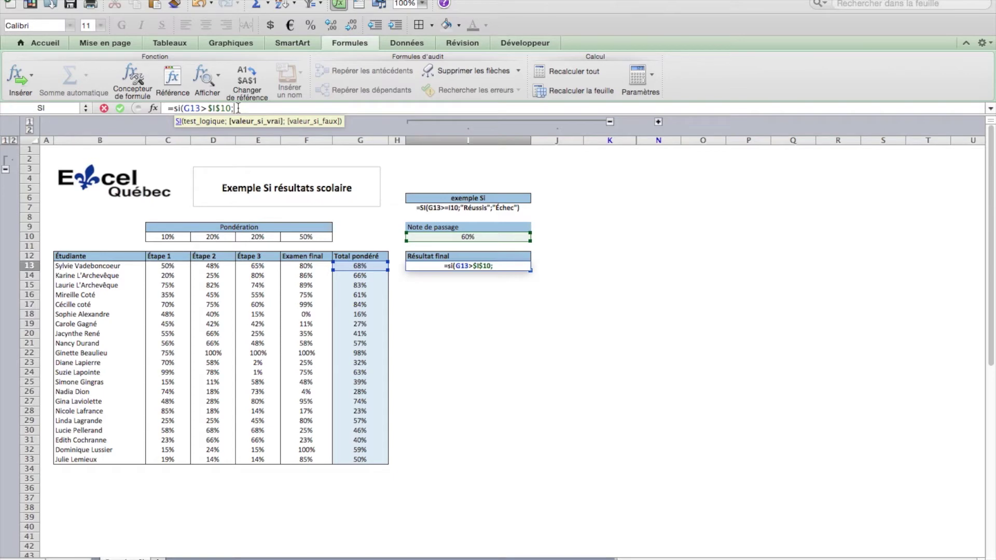
pyautogui.write('"Bravo"')
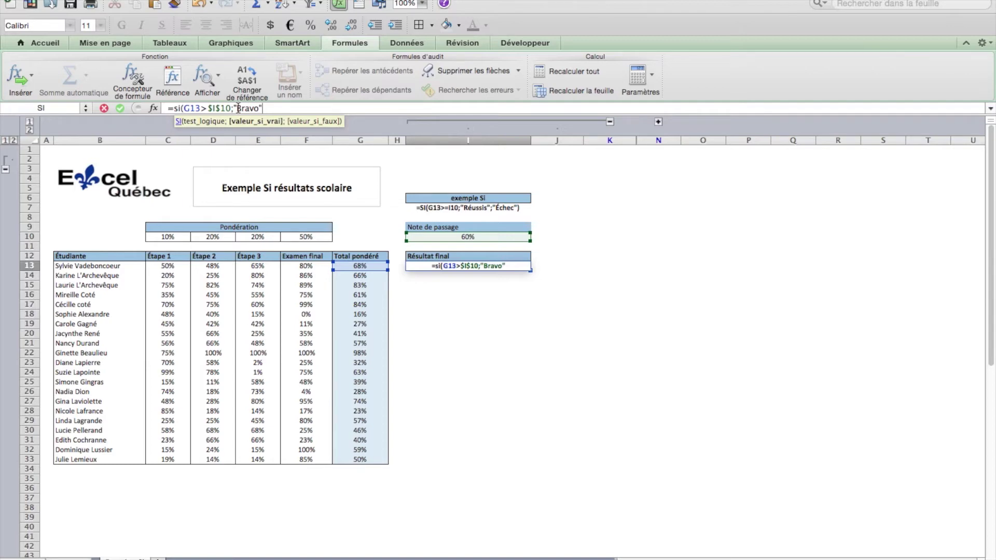
pyautogui.write(',')
pyautogui.press('BackSpace')
pyautogui.write(';')
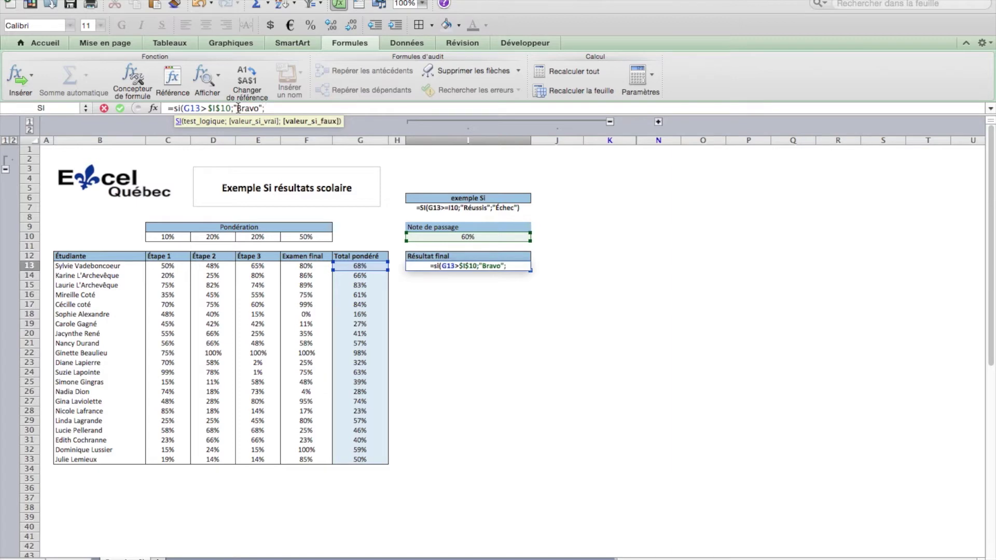
pyautogui.write(',')
pyautogui.press('BackSpace')
pyautogui.write('"')
pyautogui.write('Ech')
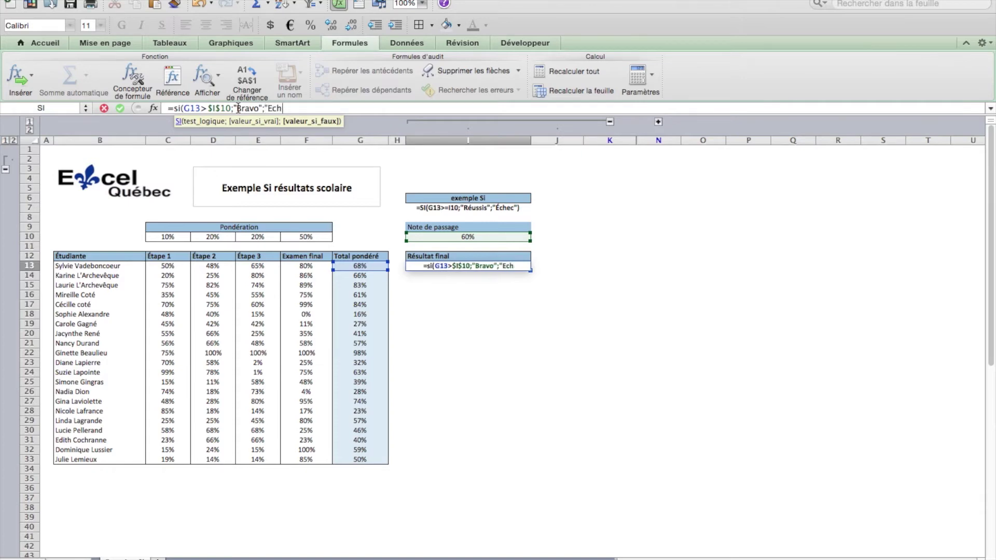
pyautogui.write('ec"')
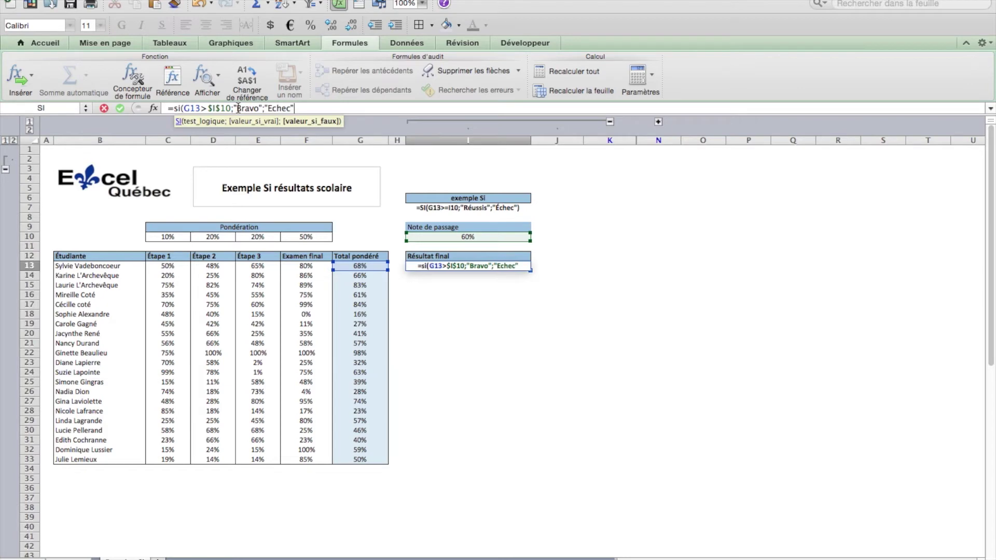
pyautogui.write(')')
pyautogui.press('Return')
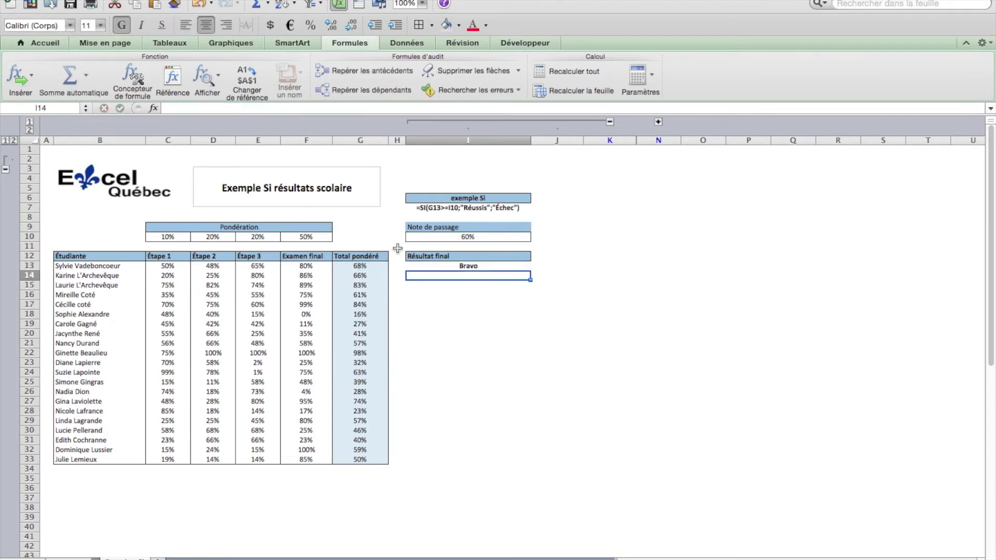
# Fill the SI formula from I13 down through I33 for all the students.
pyautogui.click(505, 266)
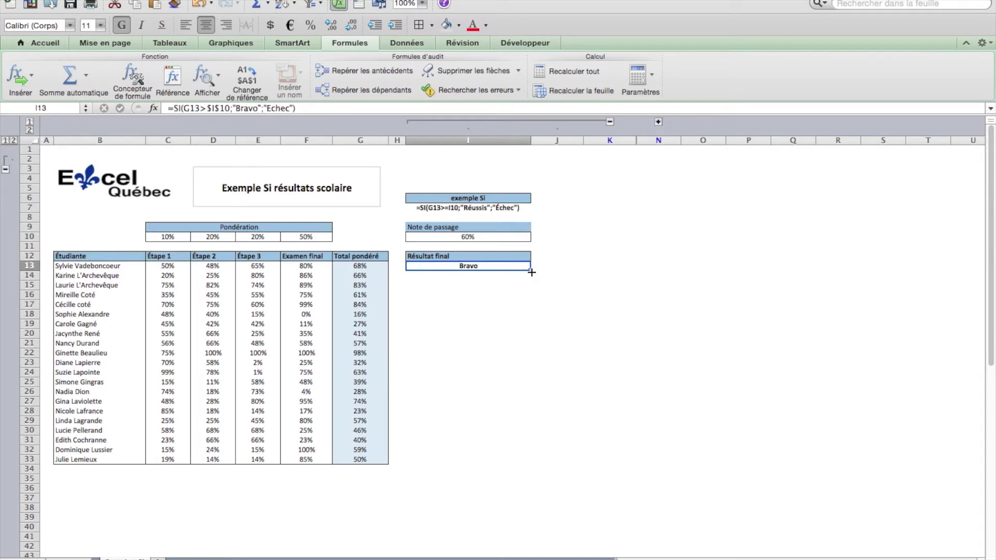
pyautogui.moveTo(531, 272); pyautogui.dragTo(532, 468)
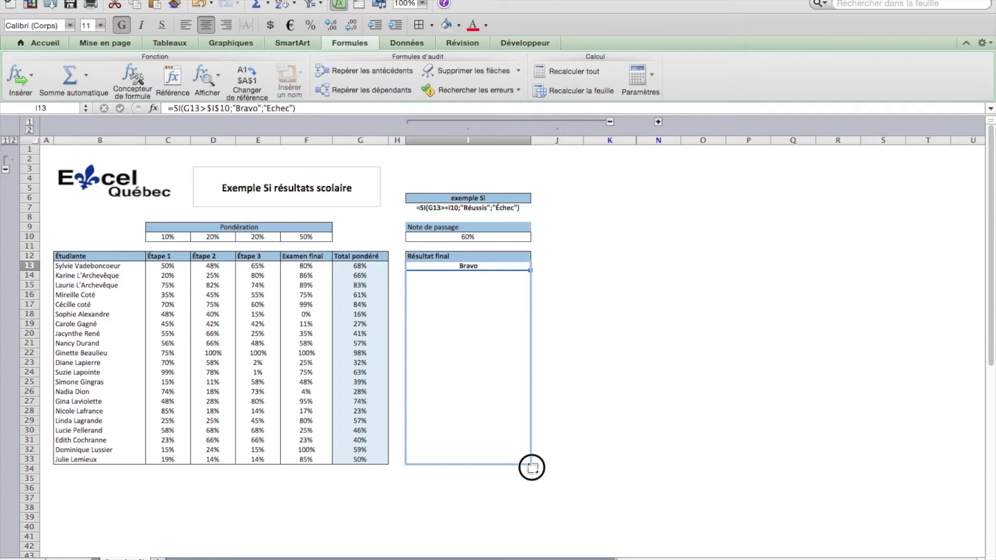
pyautogui.moveTo(532, 468); pyautogui.dragTo(531, 468)
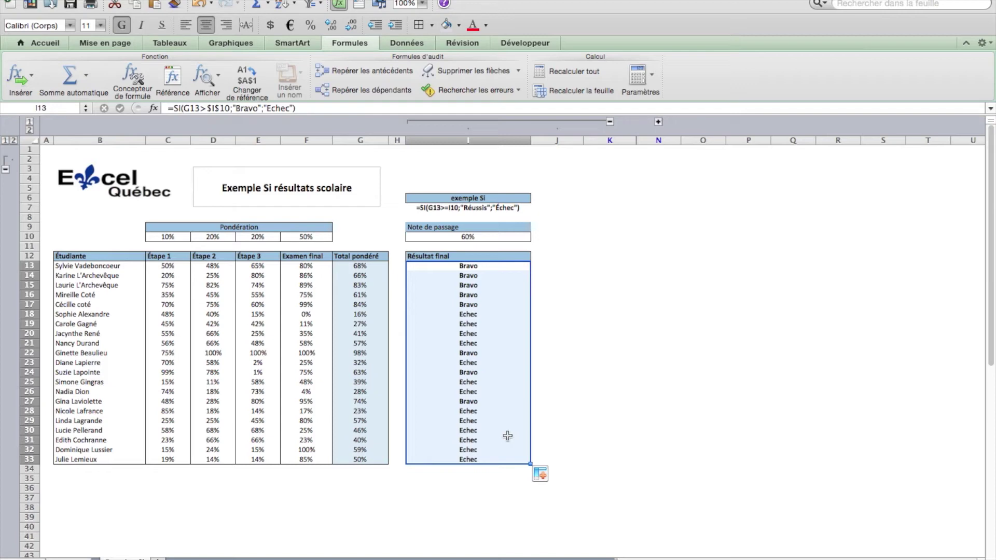
pyautogui.click(360, 421)
pyautogui.click(362, 411)
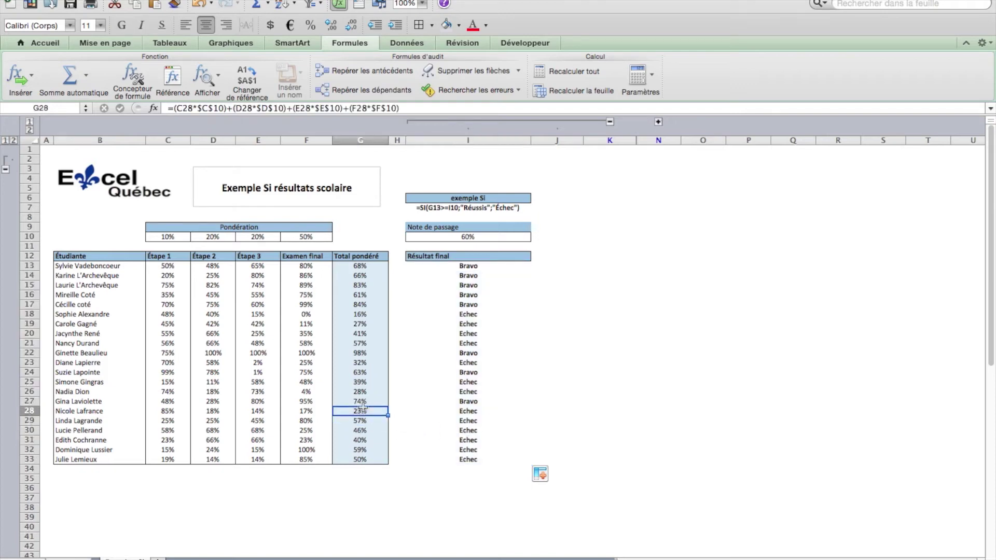
pyautogui.click(362, 402)
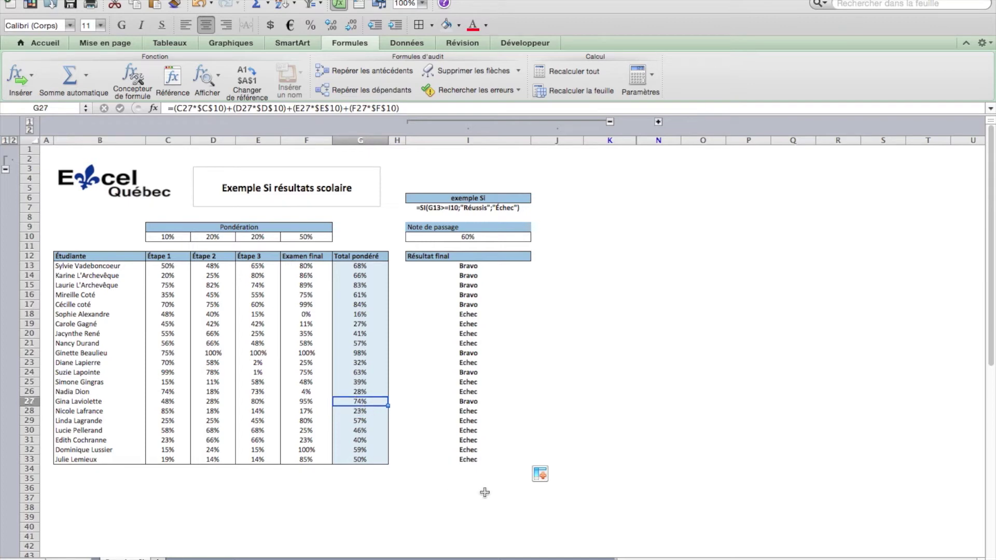
# Copy the full text of the SI formula in I13, leaving the cell's formula as it is.
pyautogui.click(469, 268)
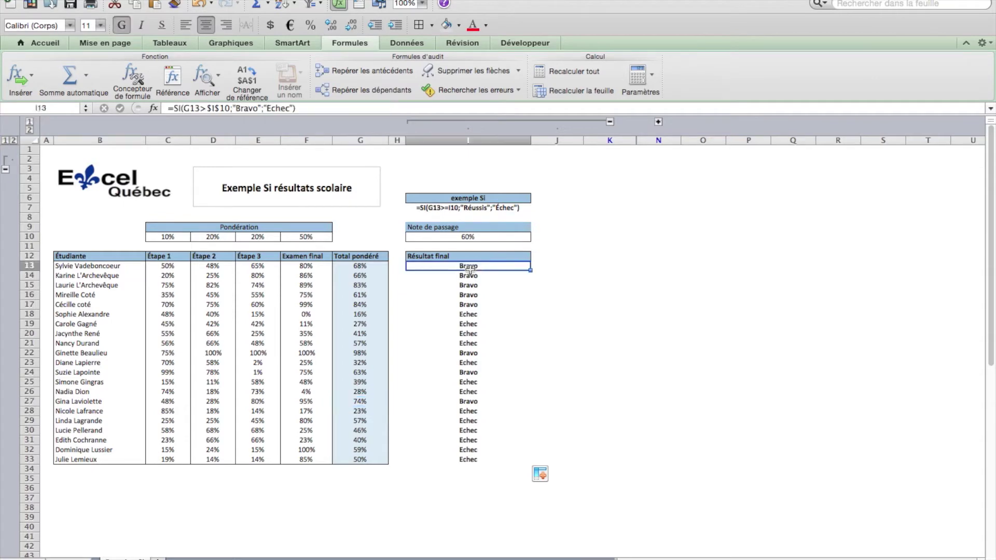
pyautogui.click(303, 108)
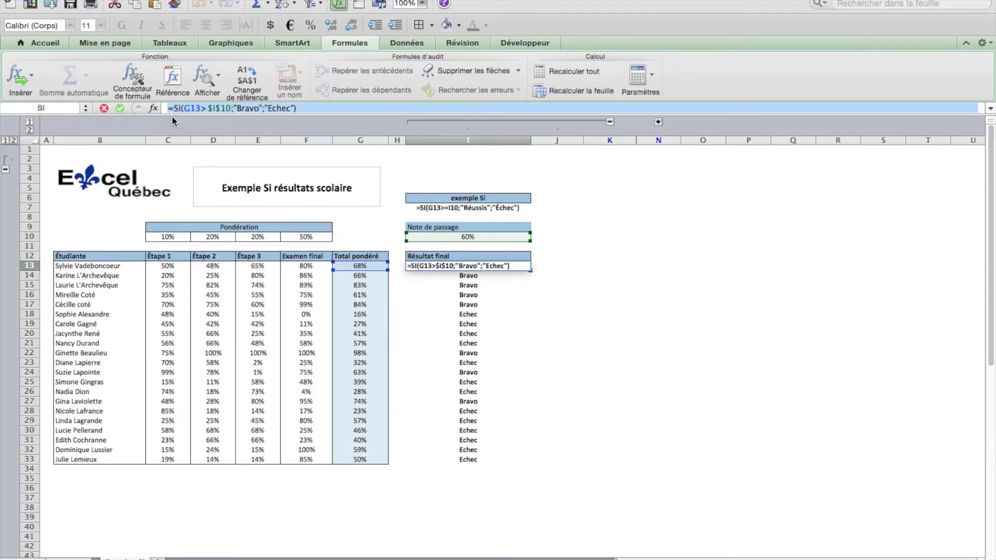
pyautogui.rightClick(200, 107)
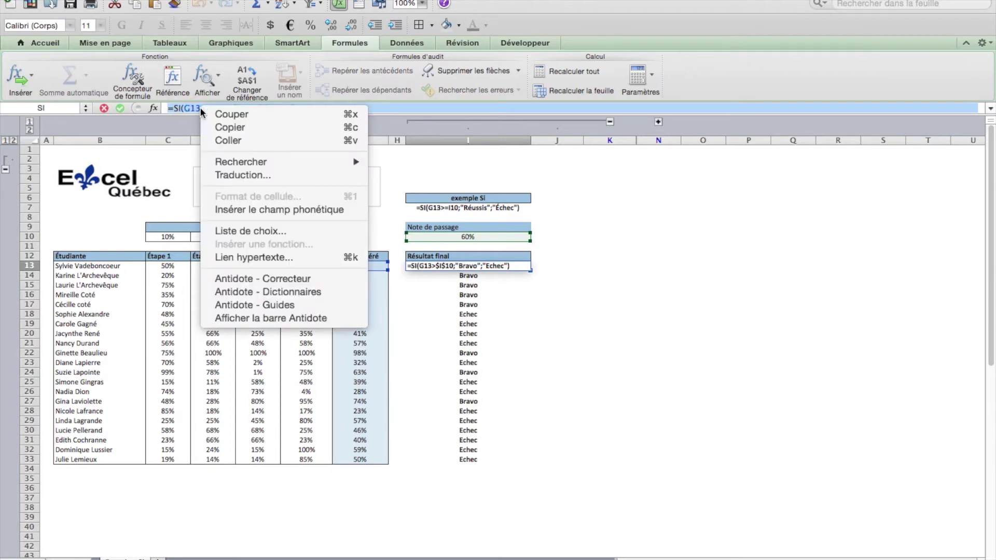
pyautogui.click(229, 127)
pyautogui.click(497, 187)
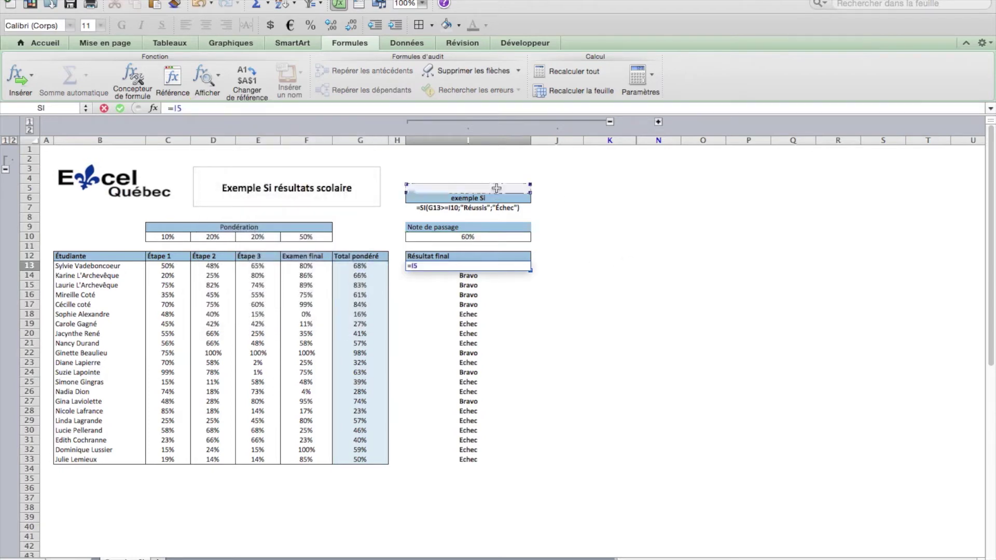
pyautogui.press('Escape')
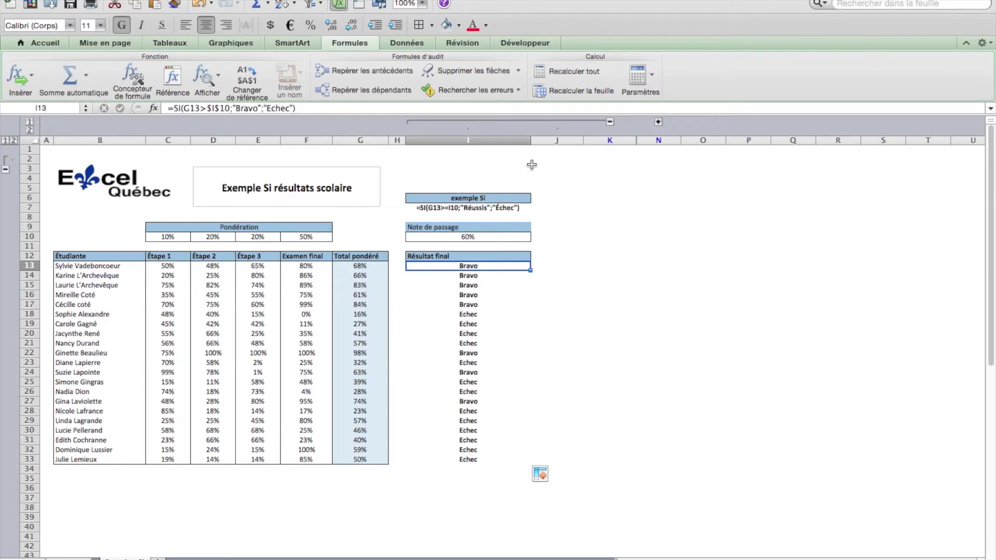
# Collapse the simple SI columns, expand the nested SI example columns, and paste the copied formula into L13.
pyautogui.click(610, 121)
pyautogui.click(480, 122)
pyautogui.click(474, 269)
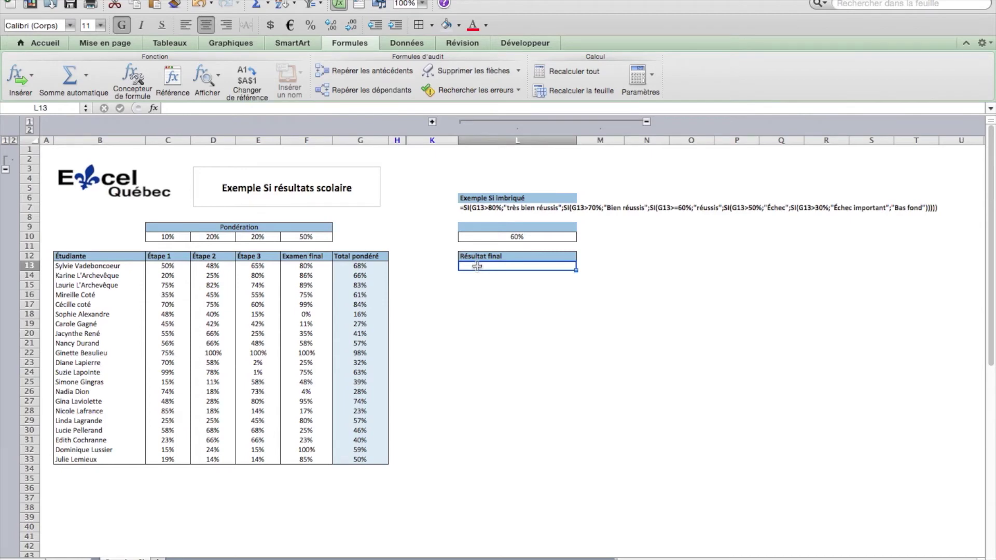
pyautogui.doubleClick(477, 266)
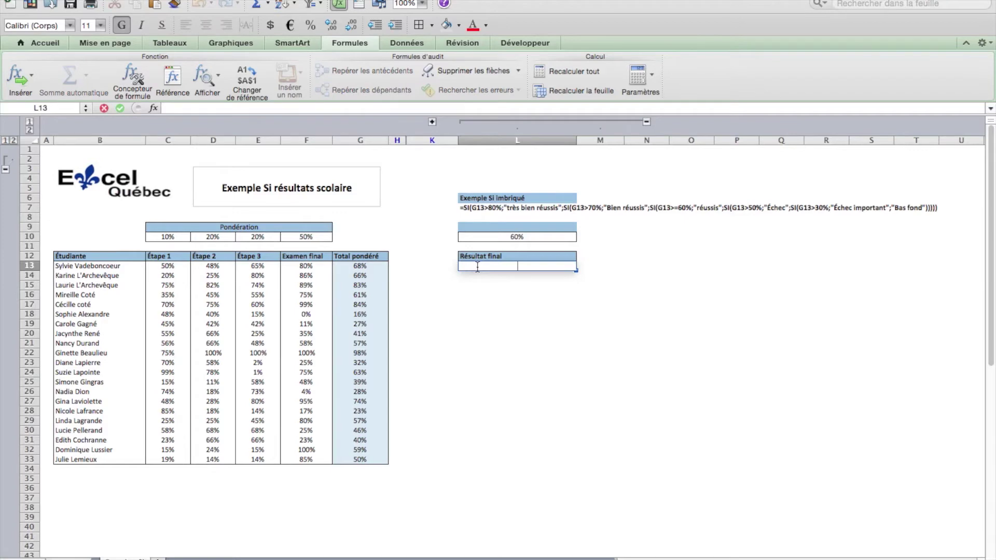
pyautogui.rightClick(398, 109)
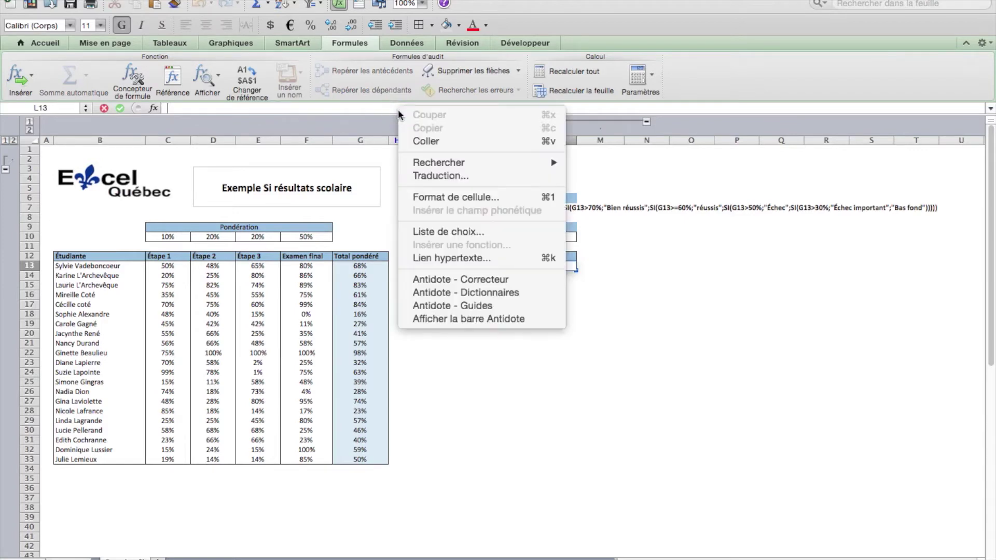
pyautogui.click(420, 141)
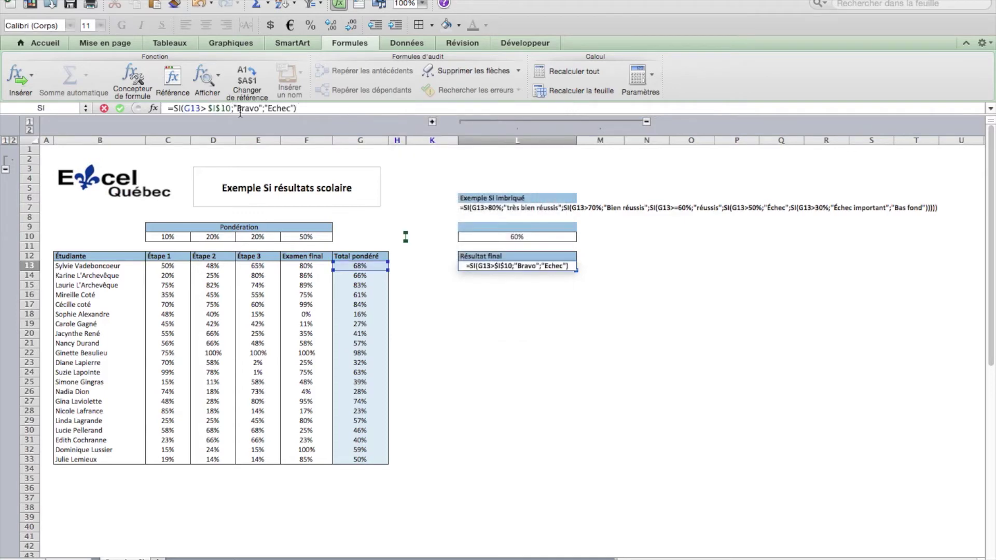
# Replace the $I$10 threshold in the L13 formula with 80%.
pyautogui.moveTo(232, 110); pyautogui.dragTo(208, 108)
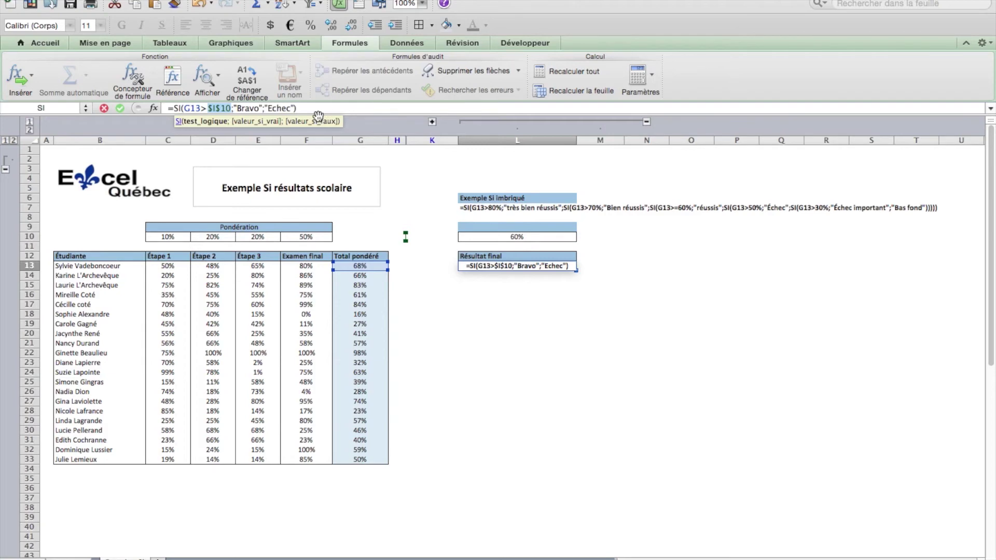
pyautogui.write('80')
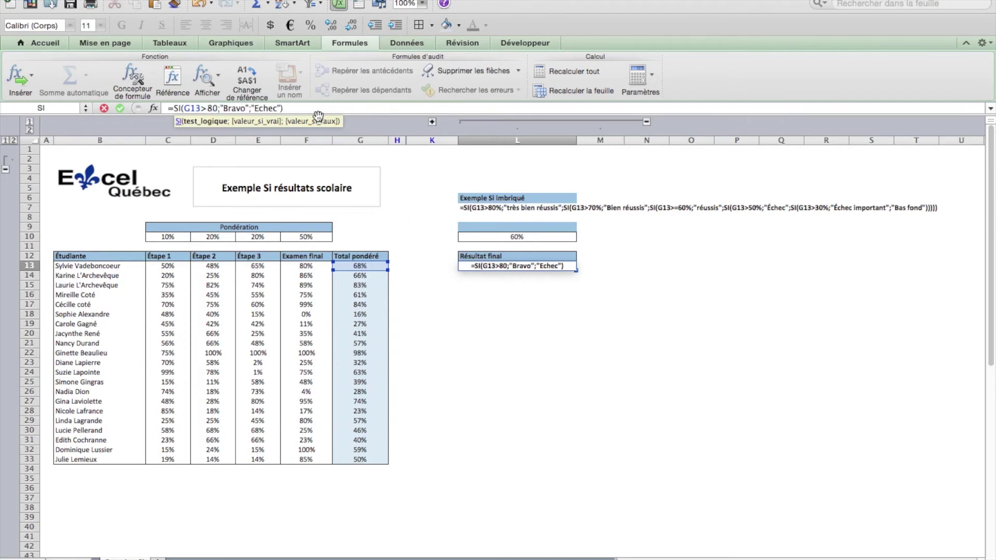
pyautogui.write('%')
# Replace the "Bravo" result in the L13 formula with "Très bien!".
pyautogui.click(251, 109)
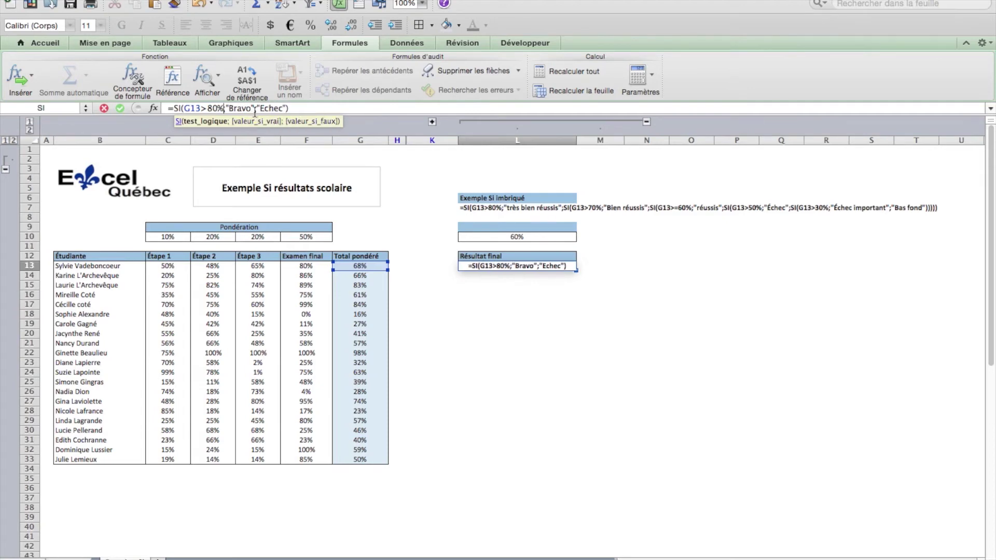
pyautogui.moveTo(251, 110); pyautogui.dragTo(232, 108)
pyautogui.press('BackSpace')
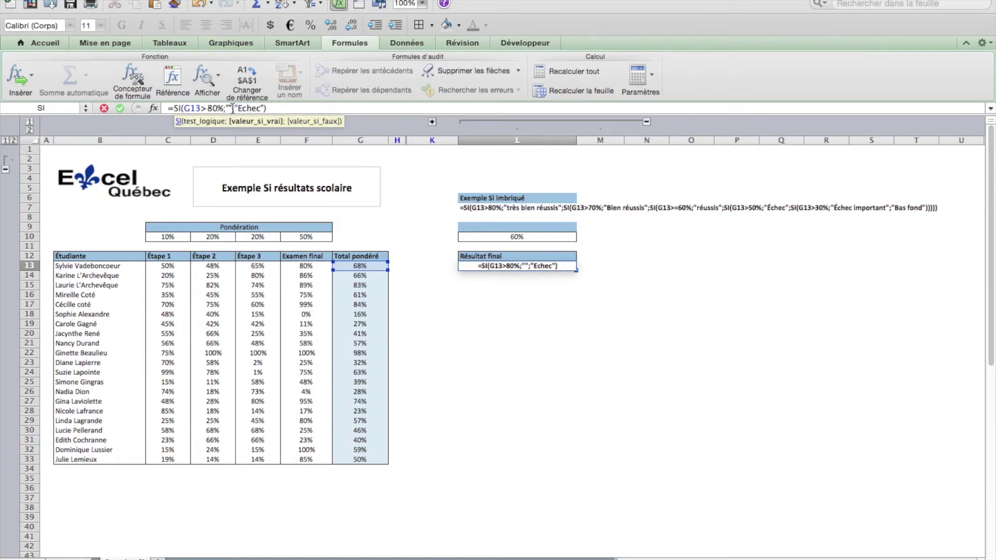
pyautogui.write('Très b')
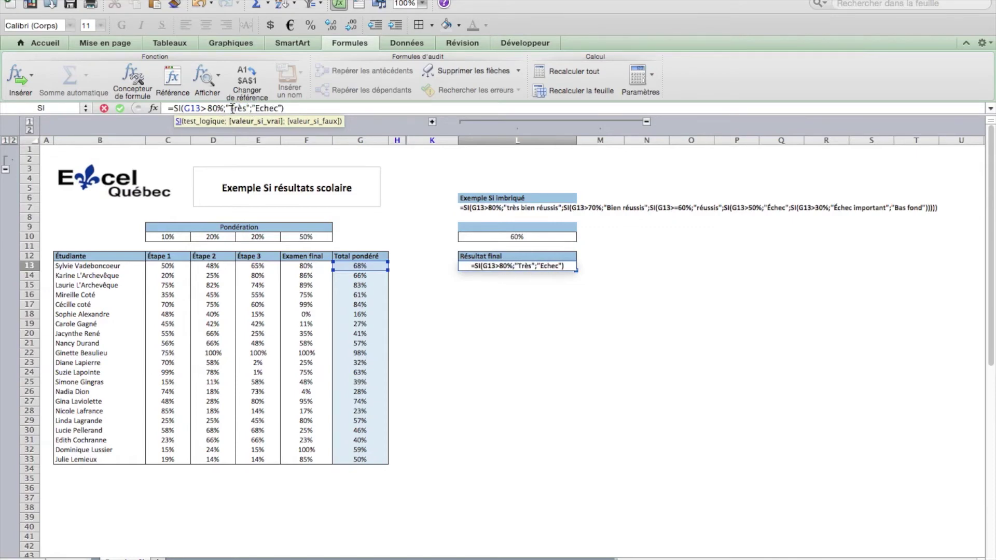
pyautogui.write('ien!')
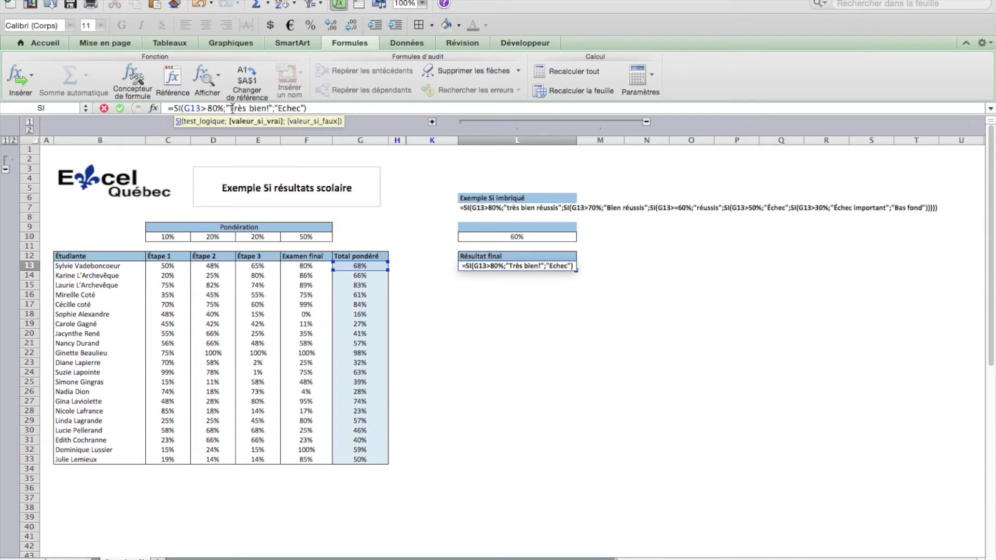
# Copy the SI expression in L13 without its equals sign and nest it in place of the "Echec" result.
pyautogui.click(313, 111)
pyautogui.moveTo(314, 111); pyautogui.dragTo(176, 110)
pyautogui.press('super+c')
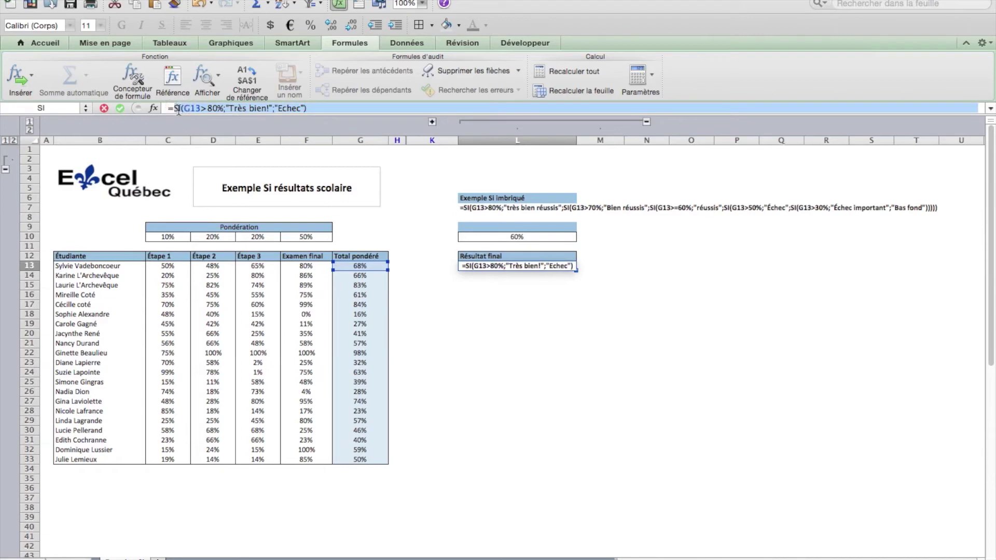
pyautogui.click(300, 109)
pyautogui.write('c')
pyautogui.moveTo(304, 109); pyautogui.dragTo(279, 107)
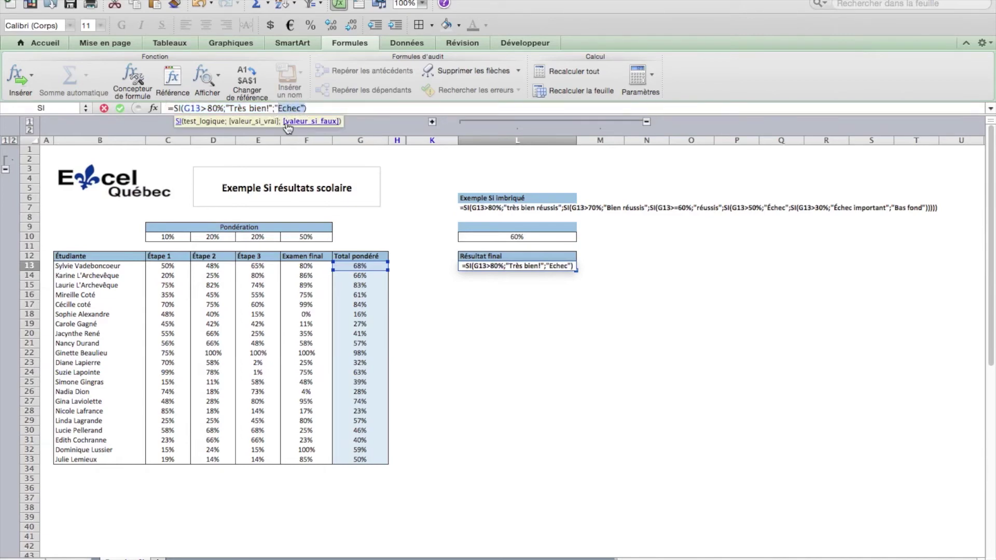
pyautogui.press('BackSpace')
pyautogui.press('BackSpace')
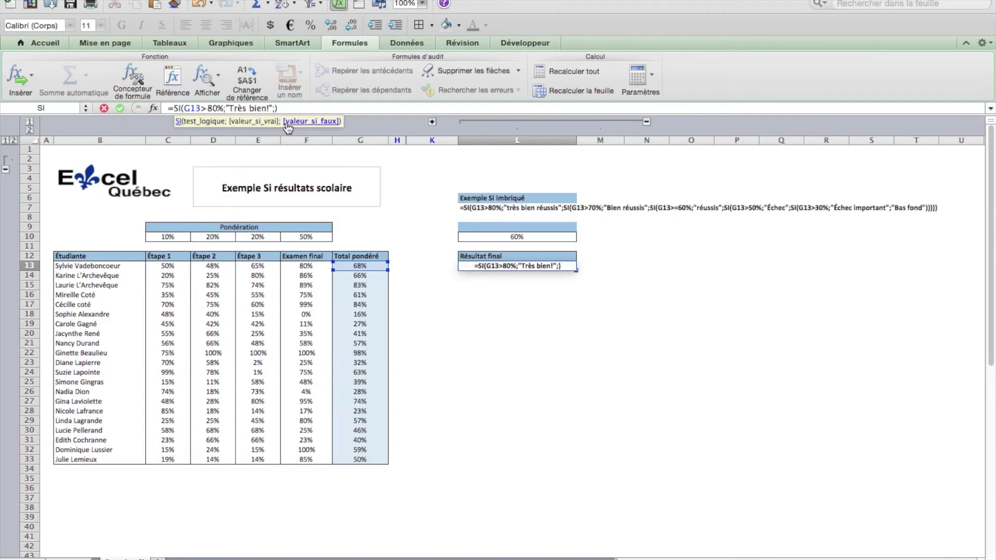
pyautogui.press('super+v')
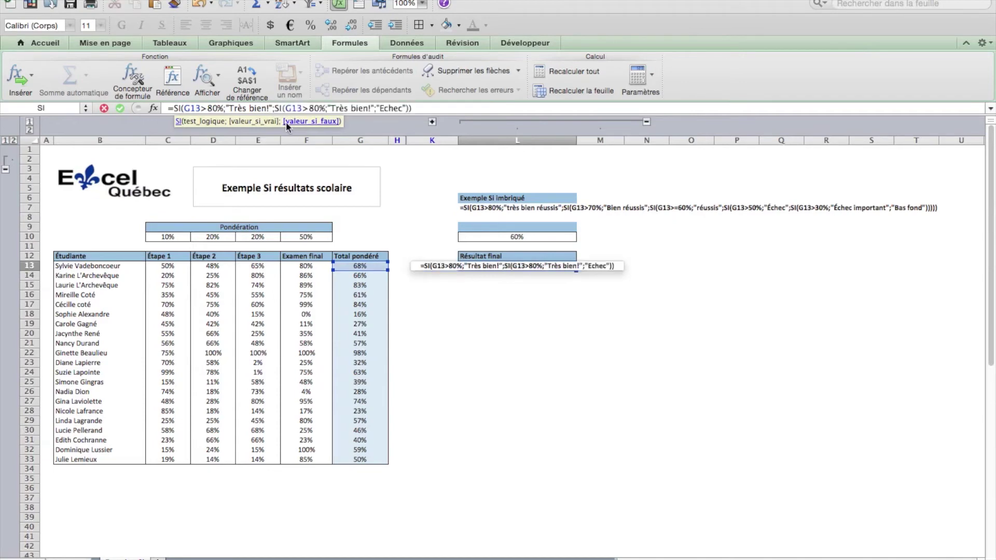
# Change the second SI level in L13 to test G13>70% and return "Bien!".
pyautogui.click(317, 108)
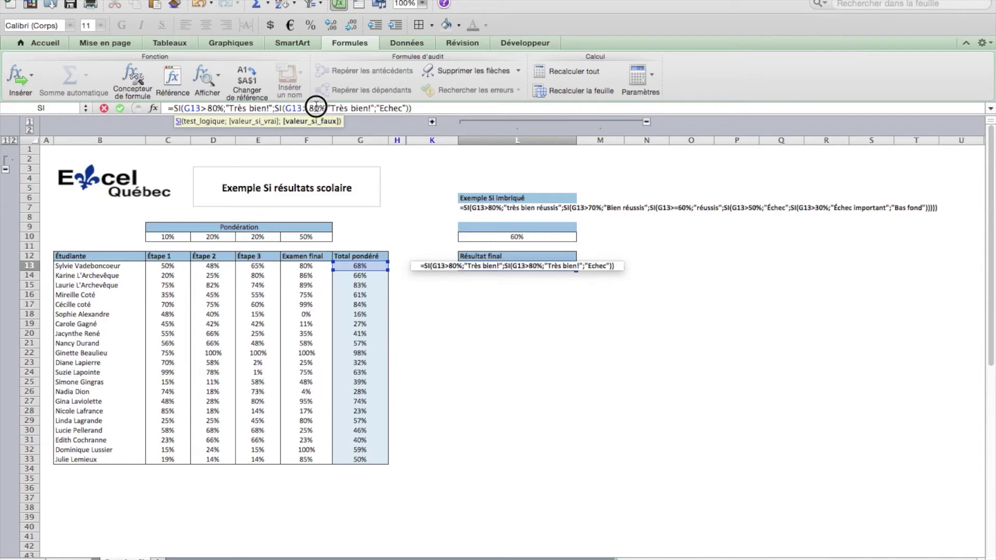
pyautogui.press('BackSpace')
pyautogui.write('7')
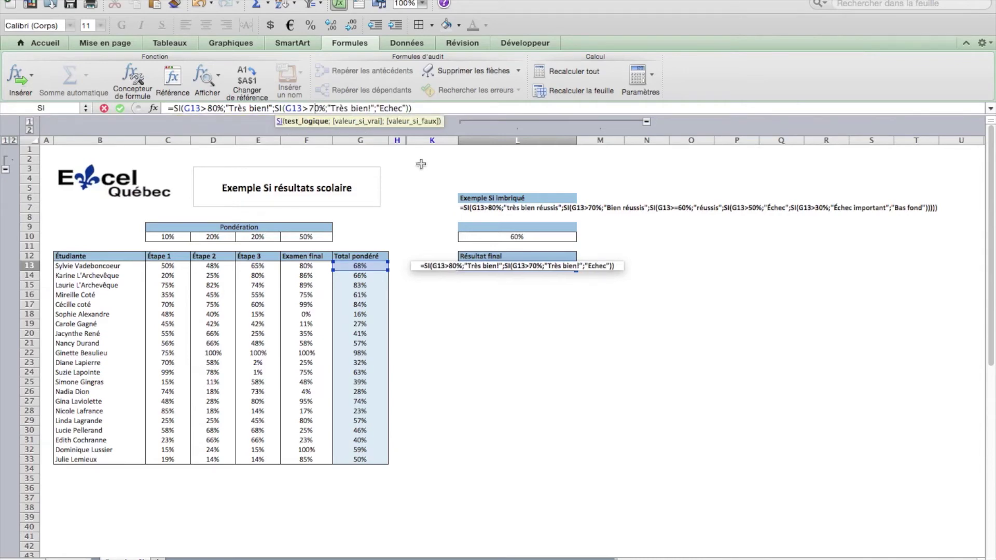
pyautogui.click(358, 108)
pyautogui.press('BackSpace')
pyautogui.press('BackSpace')
pyautogui.press('BackSpace')
pyautogui.press('BackSpace')
pyautogui.press('BackSpace')
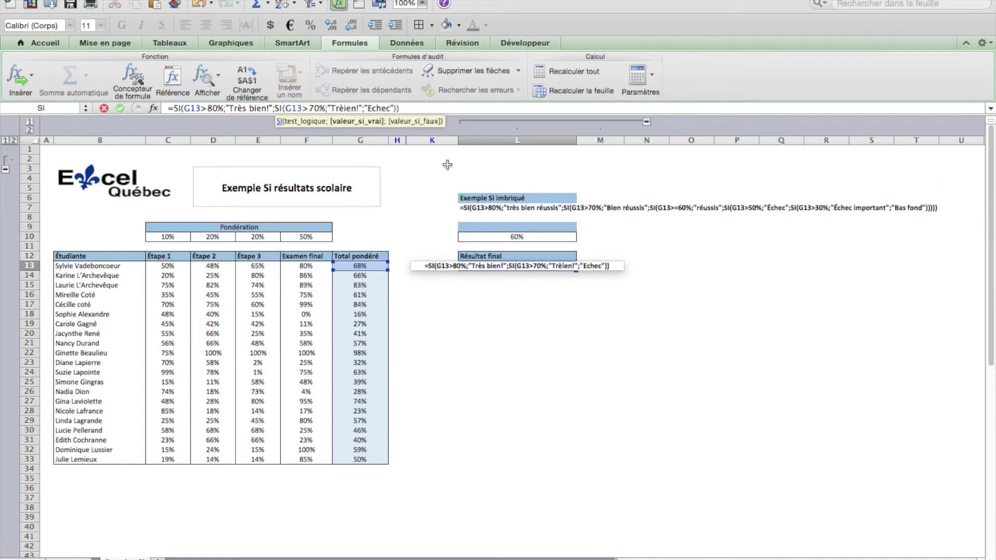
pyautogui.press('BackSpace')
pyautogui.write('B')
# Nest a third copied SI in place of "Echec" in L13 and set its test to G13>=60%.
pyautogui.moveTo(386, 108); pyautogui.dragTo(359, 109)
pyautogui.press('super+v')
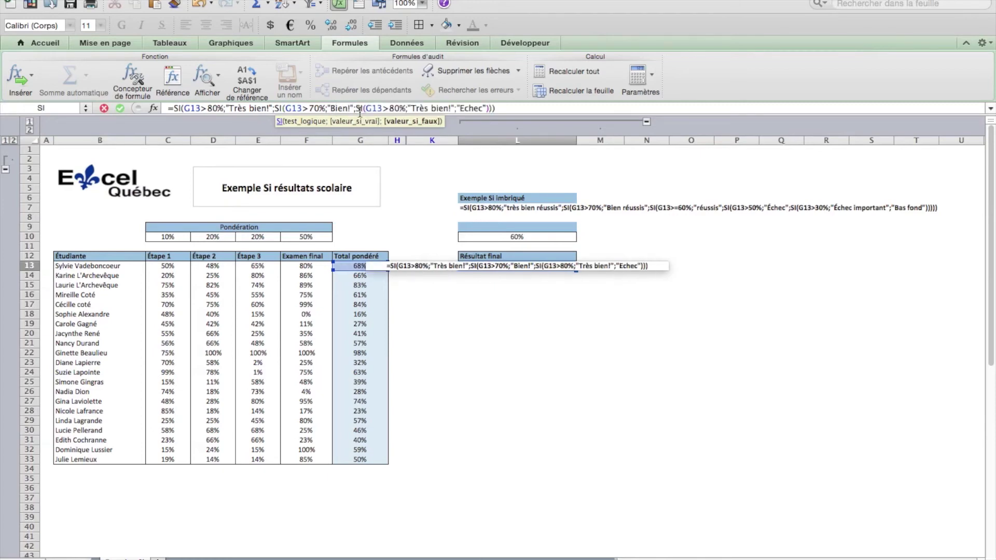
pyautogui.click(396, 108)
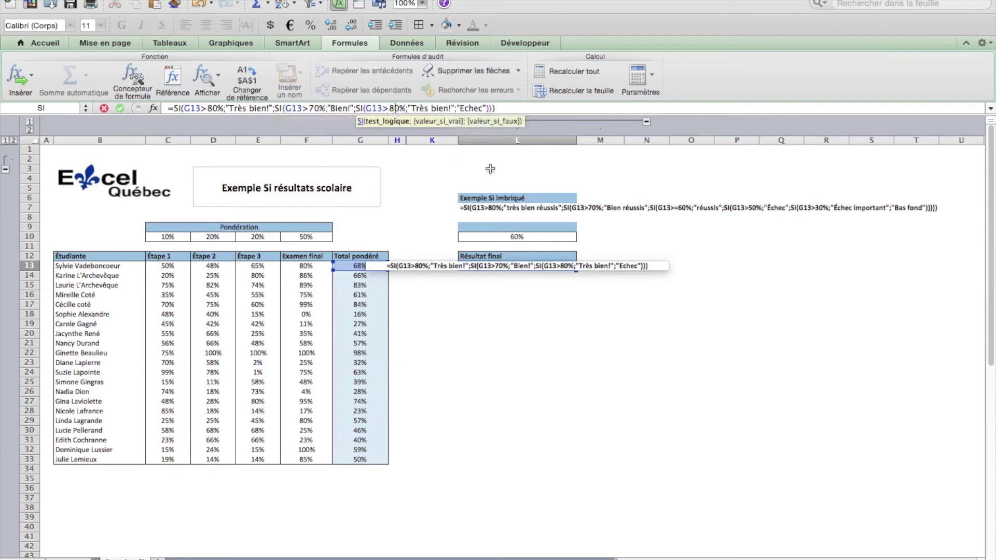
pyautogui.press('BackSpace')
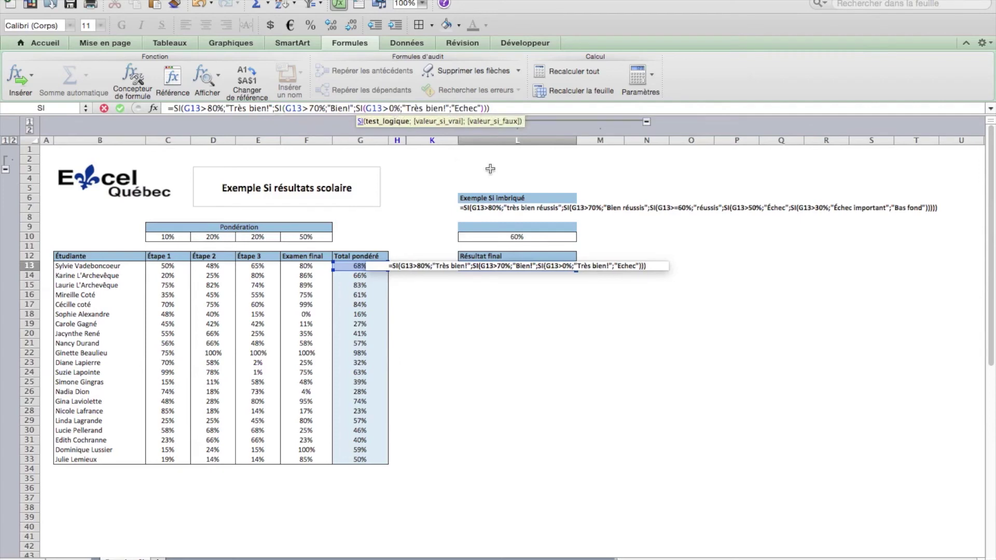
pyautogui.write('=')
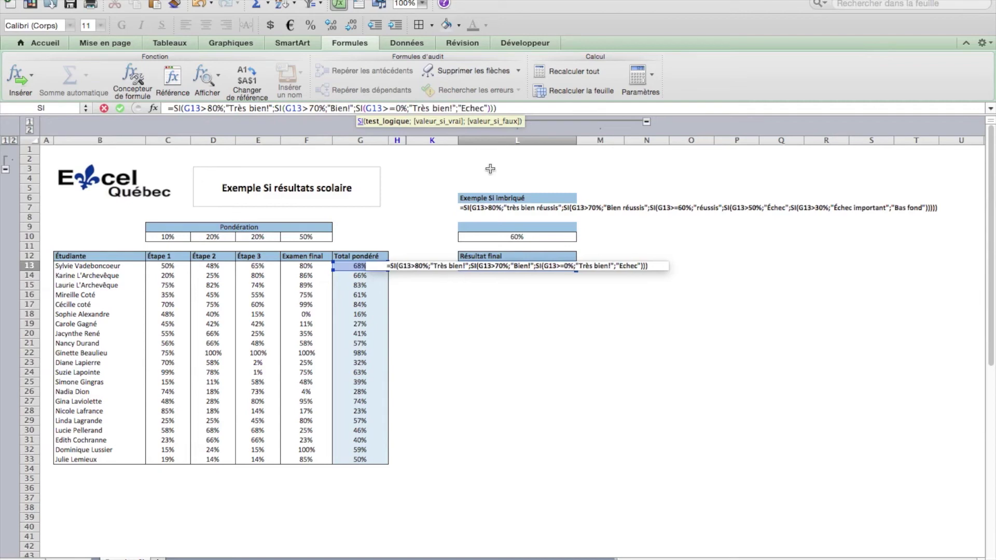
pyautogui.write('6')
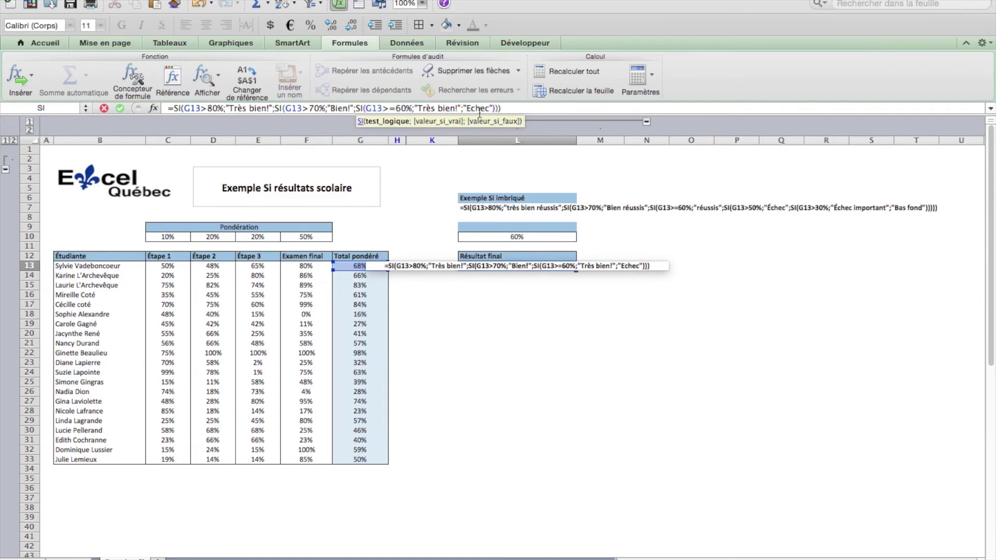
# Replace the "Très bien!" result of the third SI level in L13 with "Bravo".
pyautogui.click(458, 108)
pyautogui.press('BackSpace')
pyautogui.press('BackSpace')
pyautogui.press('BackSpace')
pyautogui.press('BackSpace')
pyautogui.press('BackSpace')
pyautogui.press('BackSpace')
pyautogui.press('BackSpace')
pyautogui.press('BackSpace')
pyautogui.press('BackSpace')
pyautogui.press('BackSpace')
pyautogui.press('BackSpace')
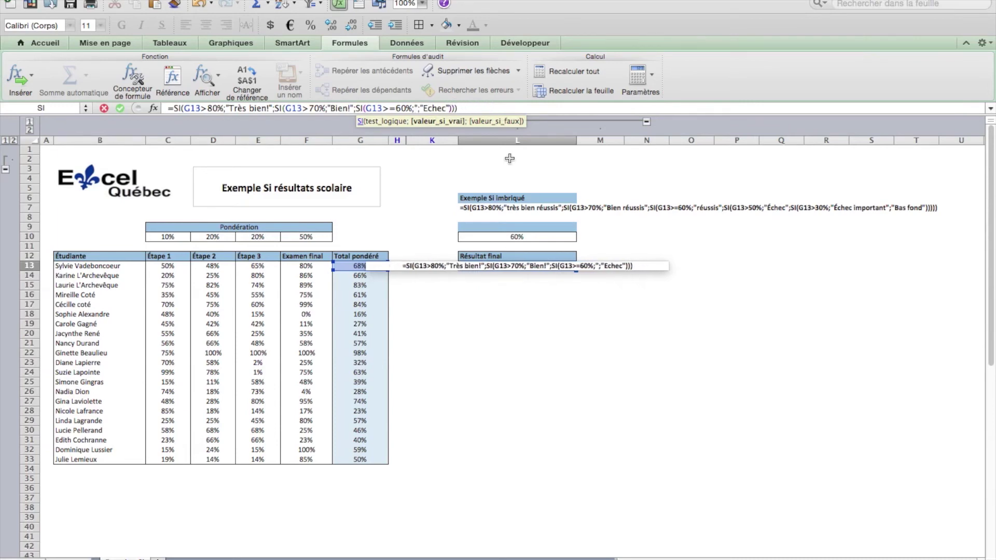
pyautogui.write('"Bravo')
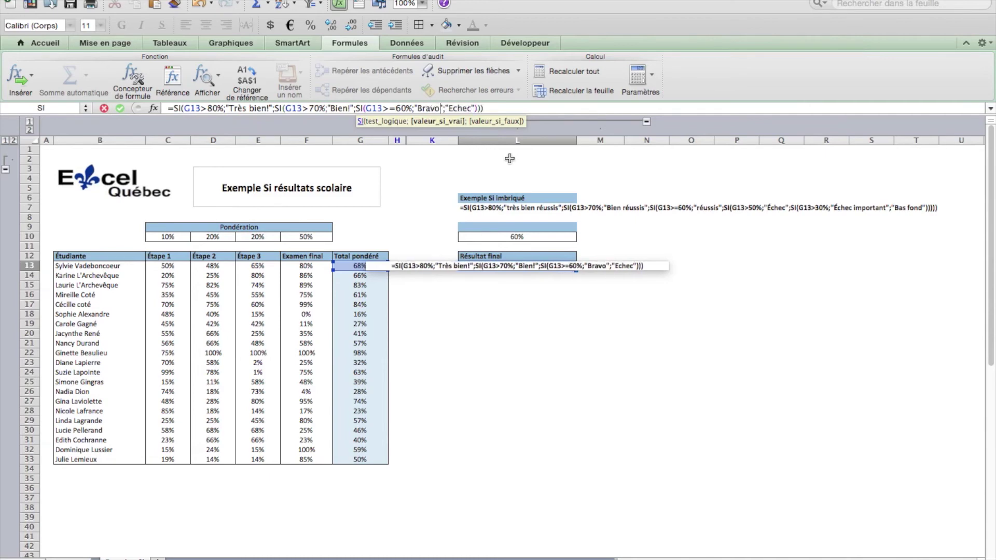
# Nest a fourth copied SI in place of "Echec" in L13 and set its test to G13>30%.
pyautogui.click(475, 108)
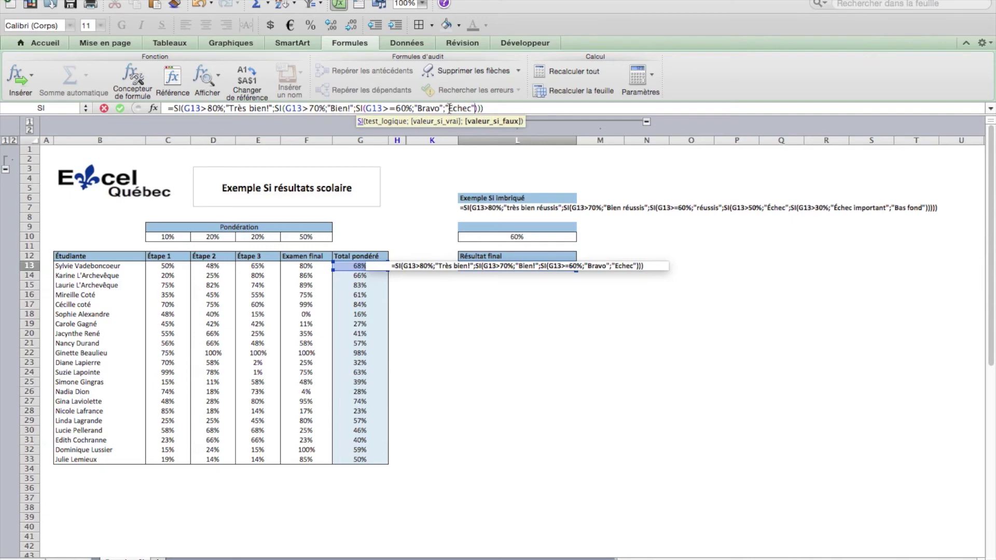
pyautogui.press('BackSpace')
pyautogui.press('BackSpace')
pyautogui.press('BackSpace')
pyautogui.press('BackSpace')
pyautogui.press('BackSpace')
pyautogui.press('BackSpace')
pyautogui.press('BackSpace')
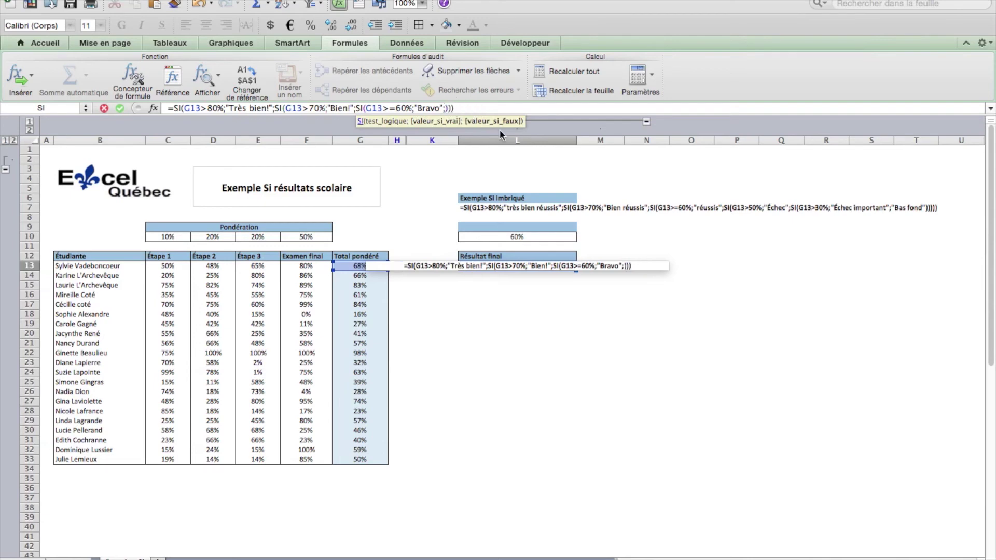
pyautogui.press('super+v')
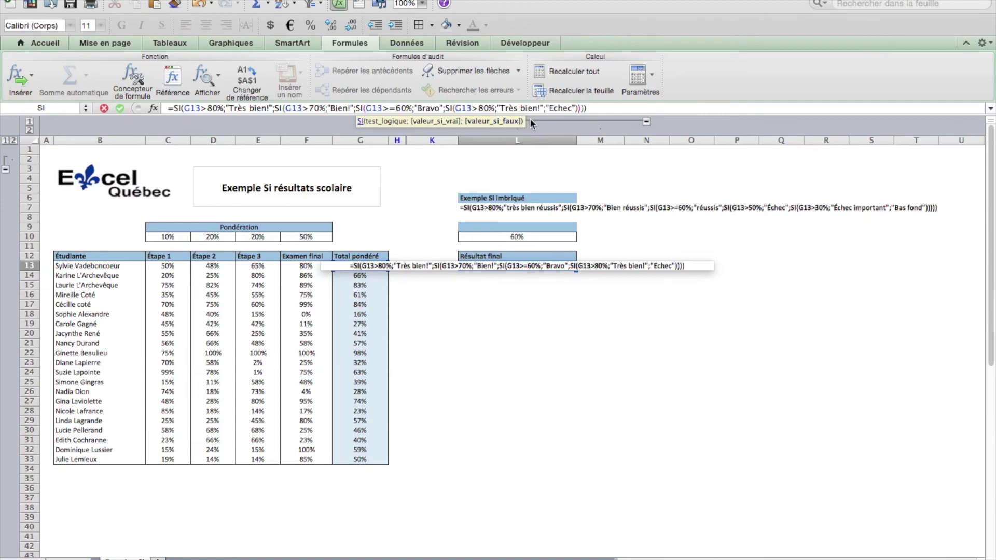
pyautogui.click(483, 108)
pyautogui.press('BackSpace')
pyautogui.write('3')
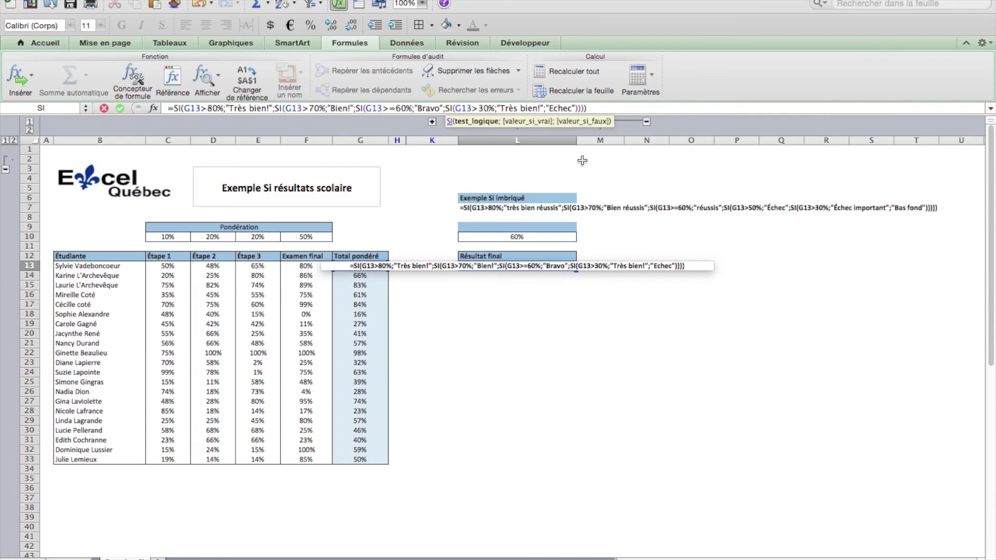
# Replace the "Très bien!" result of the fourth SI level in L13 with "Echec".
pyautogui.click(541, 108)
pyautogui.press('BackSpace')
pyautogui.press('BackSpace')
pyautogui.press('BackSpace')
pyautogui.press('BackSpace')
pyautogui.press('BackSpace')
pyautogui.press('BackSpace')
pyautogui.press('BackSpace')
pyautogui.press('BackSpace')
pyautogui.press('BackSpace')
pyautogui.press('BackSpace')
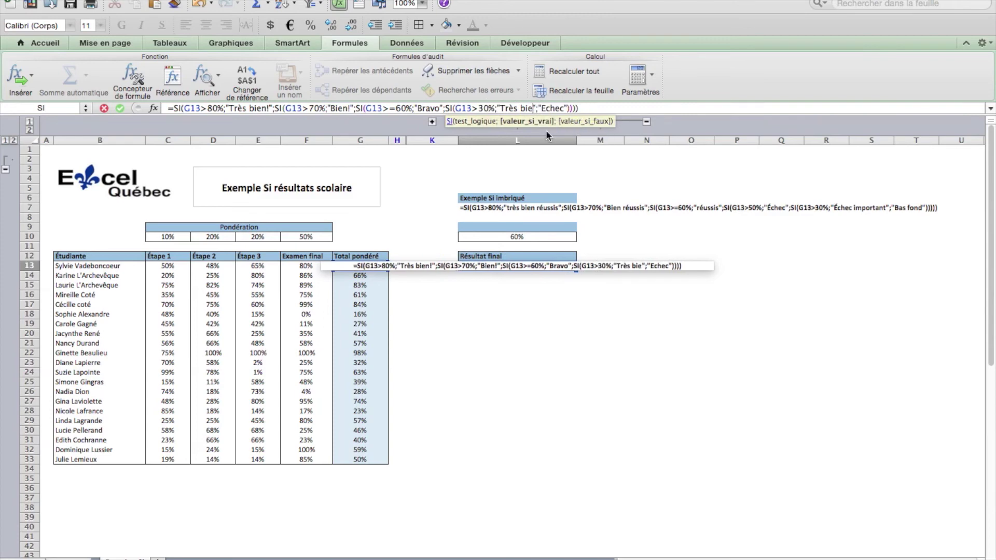
pyautogui.write('Echec')
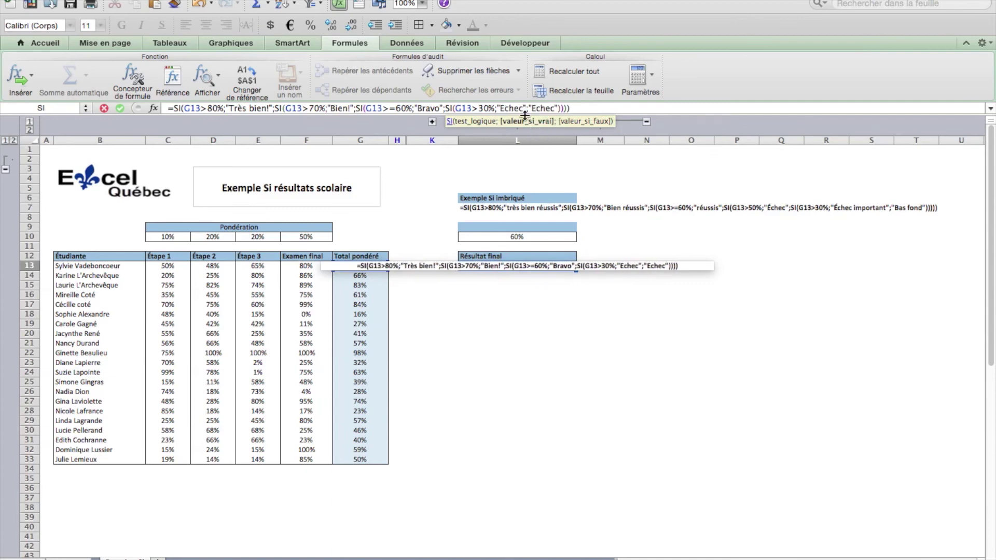
# Set the final false result of the nested SI in L13 to "Catastrophe" and enter the completed formula.
pyautogui.doubleClick(544, 109)
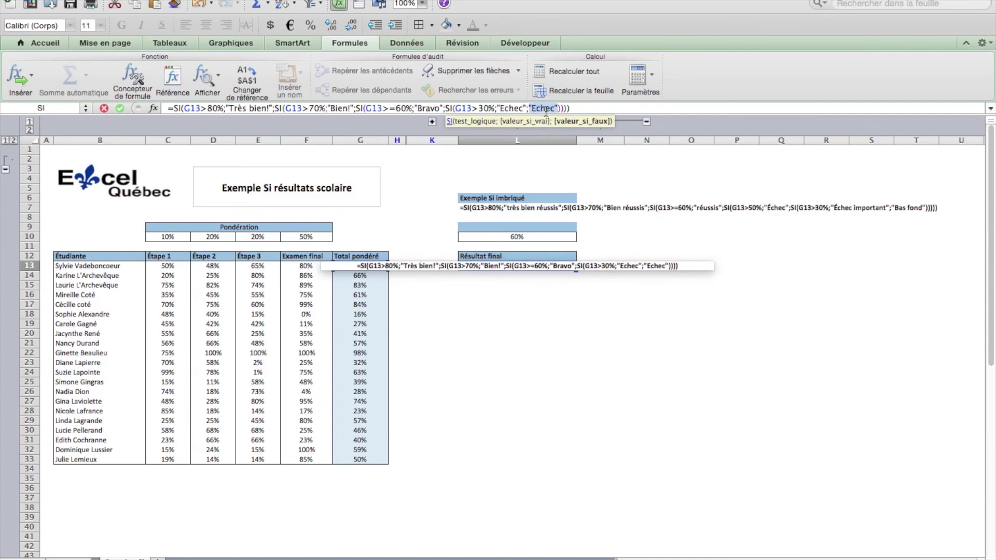
pyautogui.write('"Ca')
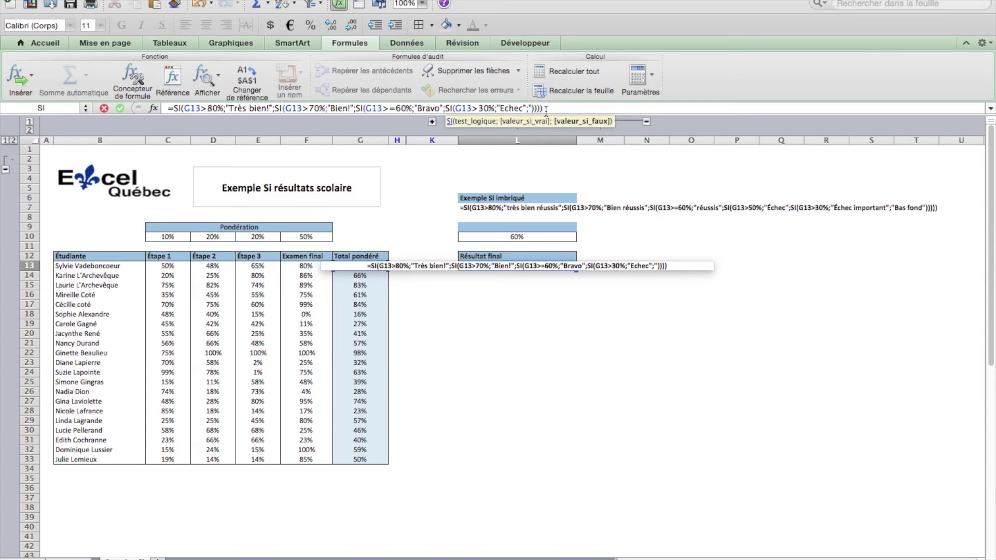
pyautogui.write('ta')
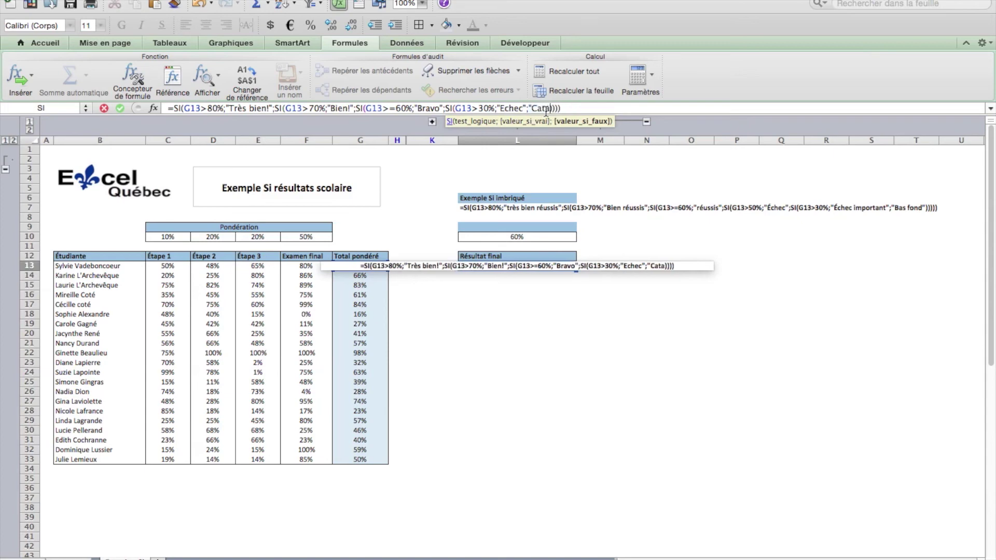
pyautogui.write('strophe')
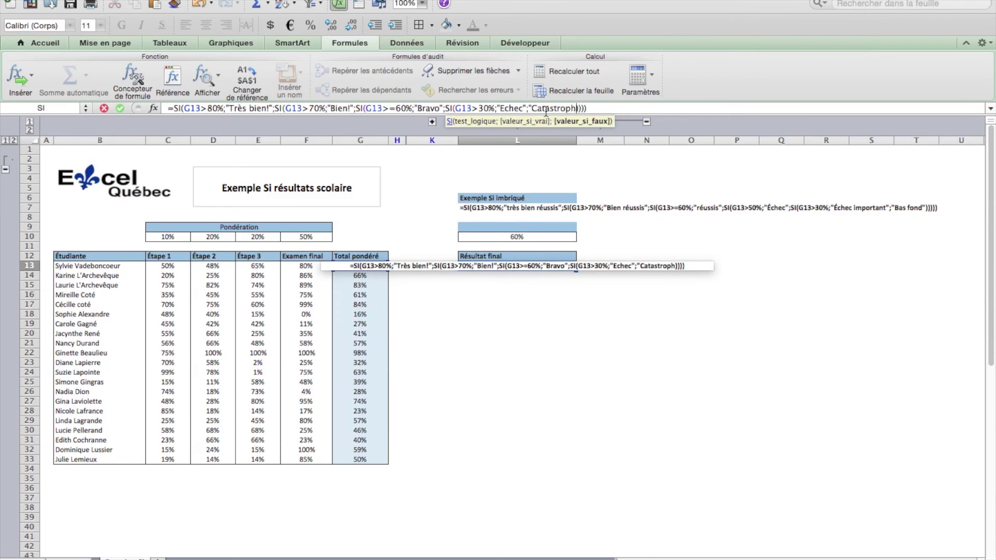
pyautogui.write('"')
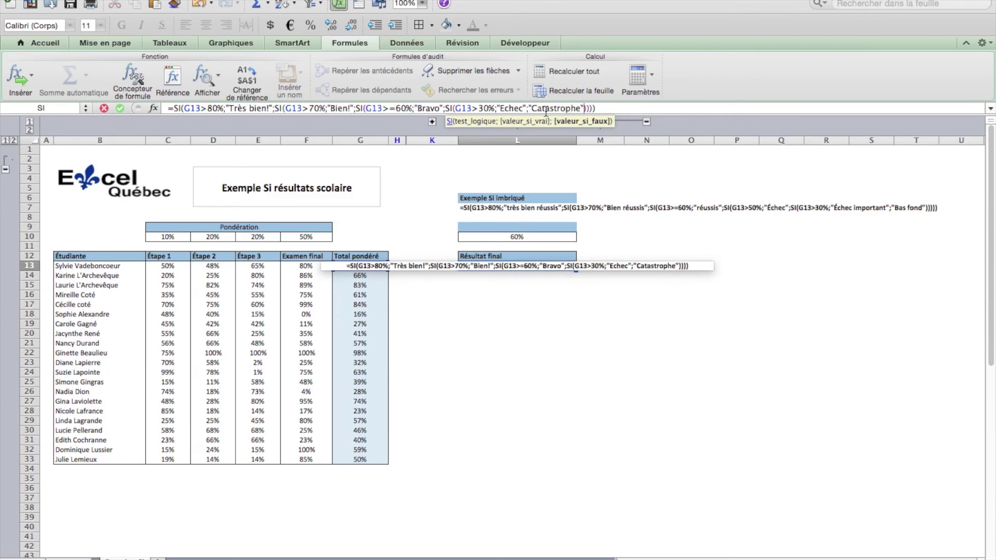
pyautogui.press('Return')
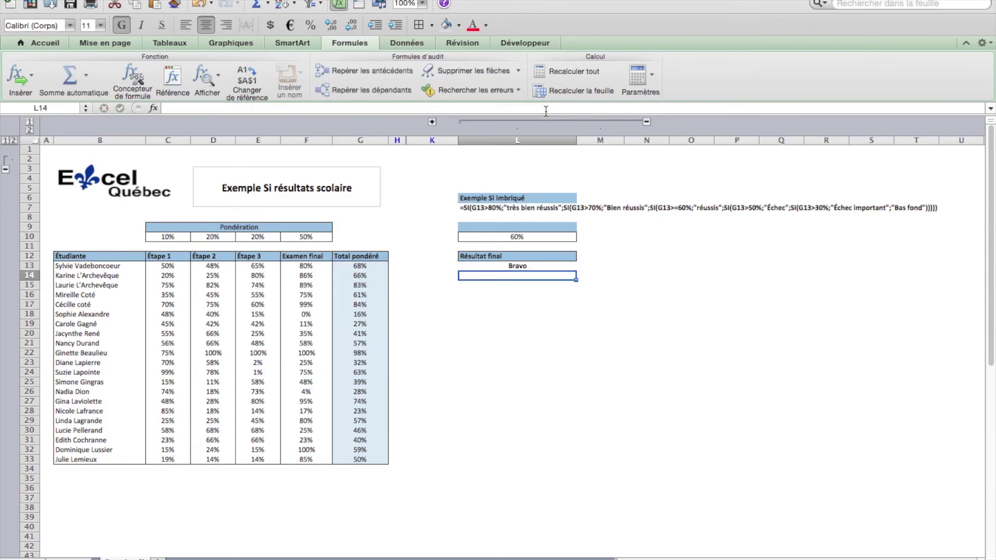
# Fill the nested SI formula from L13 down through L33 for all the students.
pyautogui.click(548, 268)
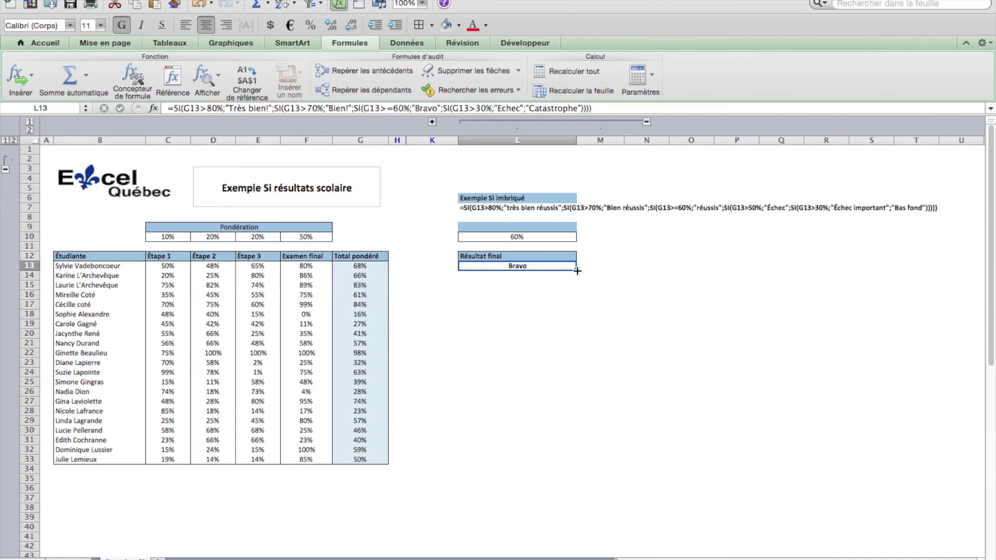
pyautogui.moveTo(577, 270); pyautogui.dragTo(572, 464)
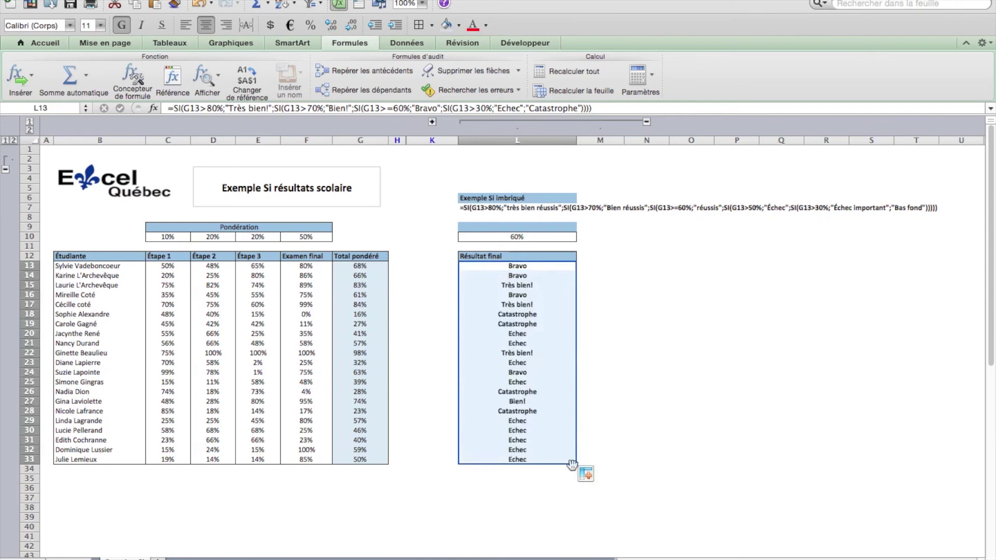
pyautogui.click(526, 314)
pyautogui.click(533, 286)
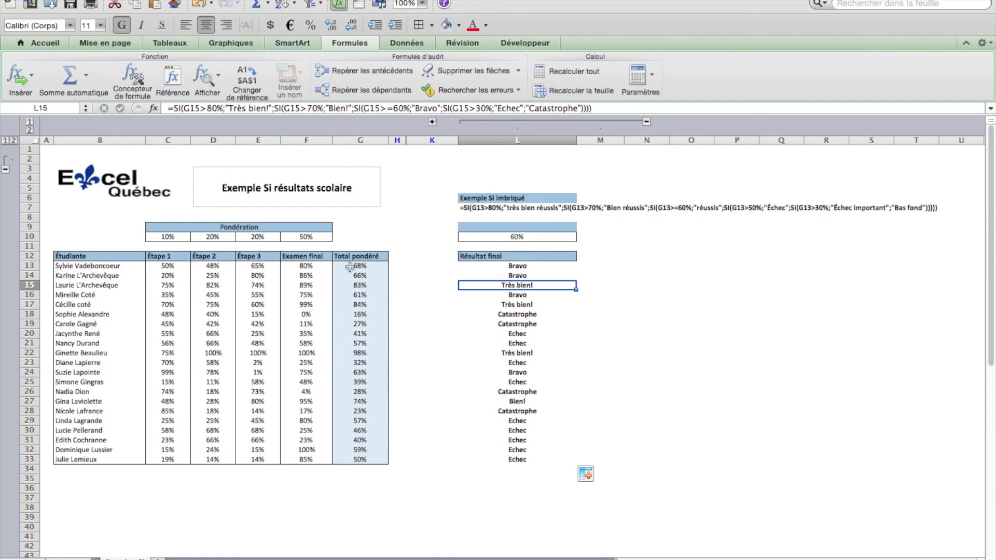
pyautogui.moveTo(422, 267); pyautogui.dragTo(420, 460)
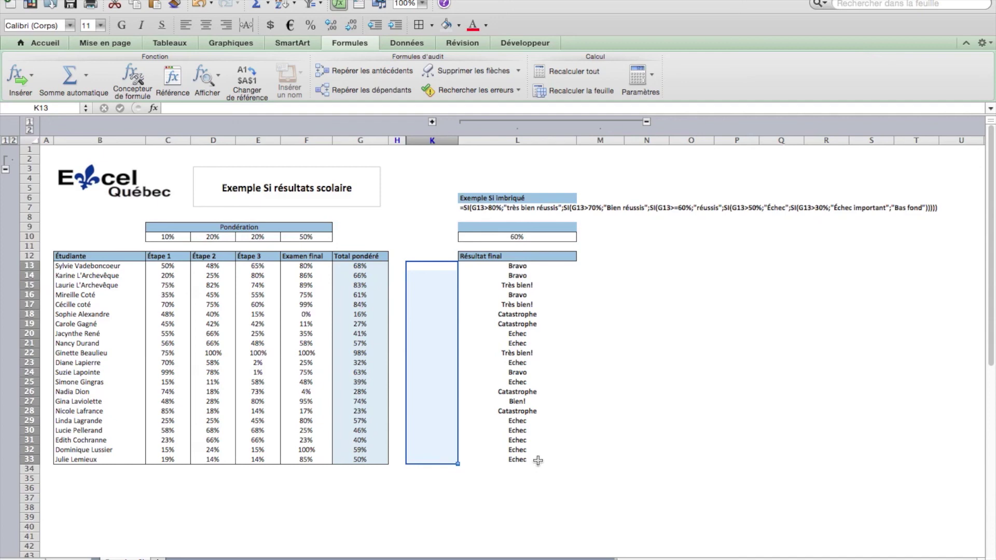
pyautogui.moveTo(518, 265); pyautogui.dragTo(503, 499)
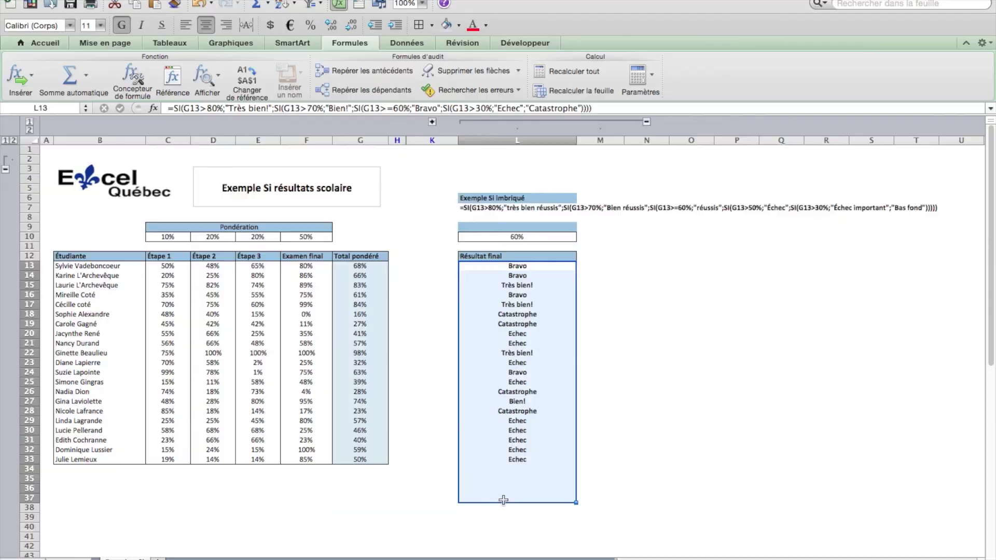